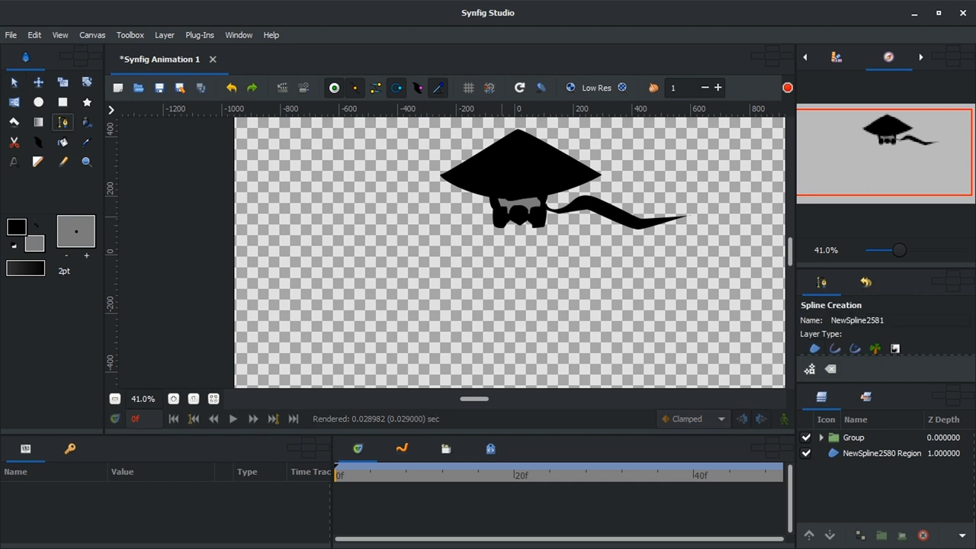
Finish the mid-gray cape region below the head and draw a darker gray tattered cape layer beneath it.
{"action": "key", "text": "alt+a"}
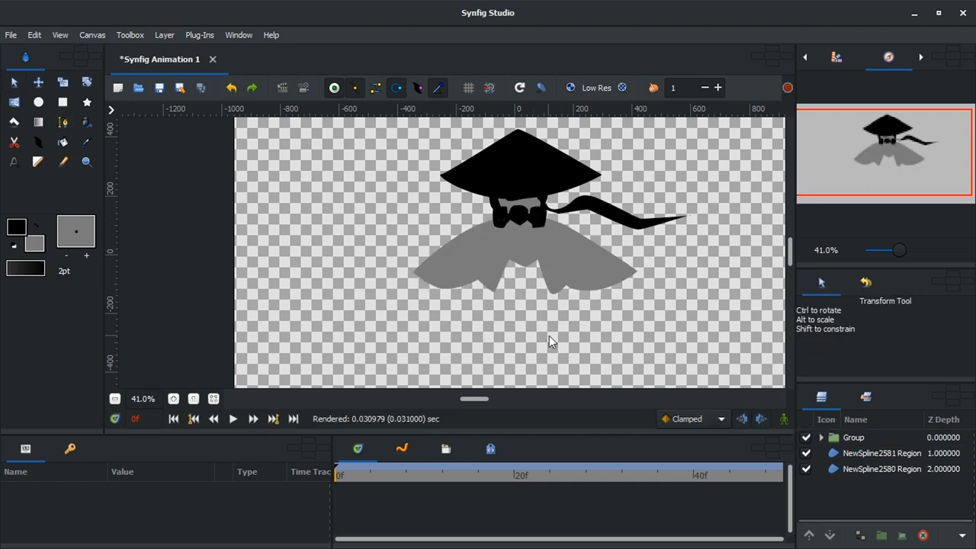
{"action": "scroll", "coordinate": [549, 336], "scroll_direction": "up", "scroll_amount": 1}
{"action": "left_click", "coordinate": [62, 122]}
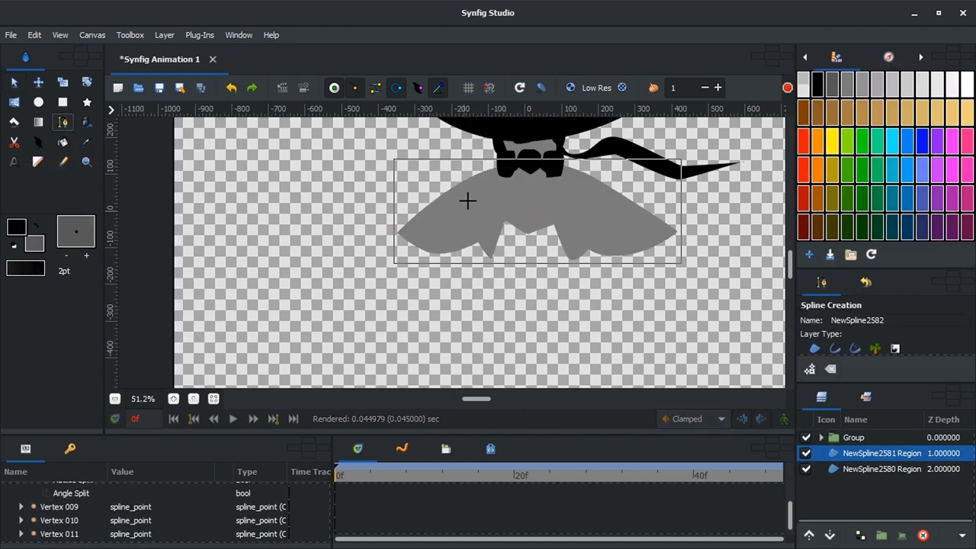
{"action": "key", "text": "alt+a"}
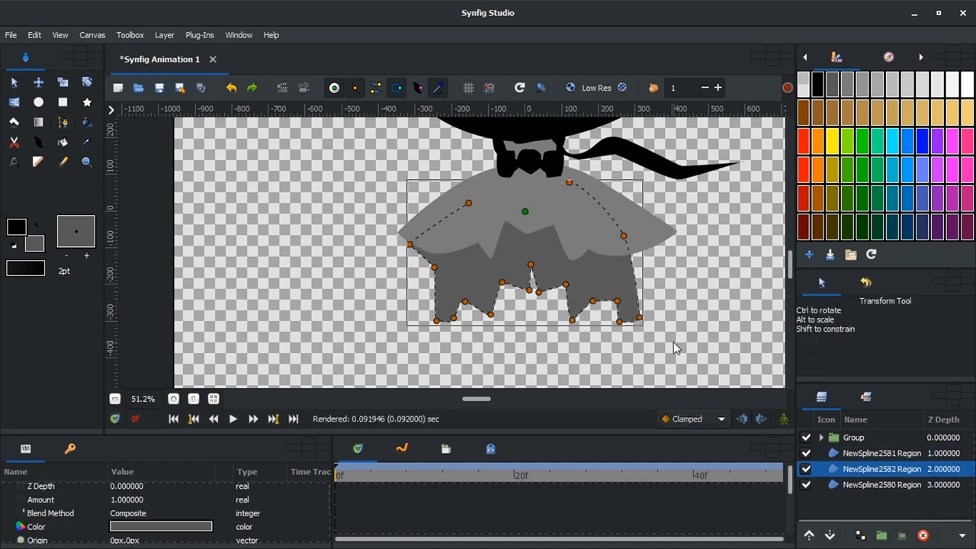
Draw a black torso region behind the tattered cape, extending below its central opening.
{"action": "scroll", "coordinate": [624, 284], "scroll_direction": "down", "scroll_amount": 1}
{"action": "left_click", "coordinate": [818, 90]}
{"action": "key", "text": "alt+b"}
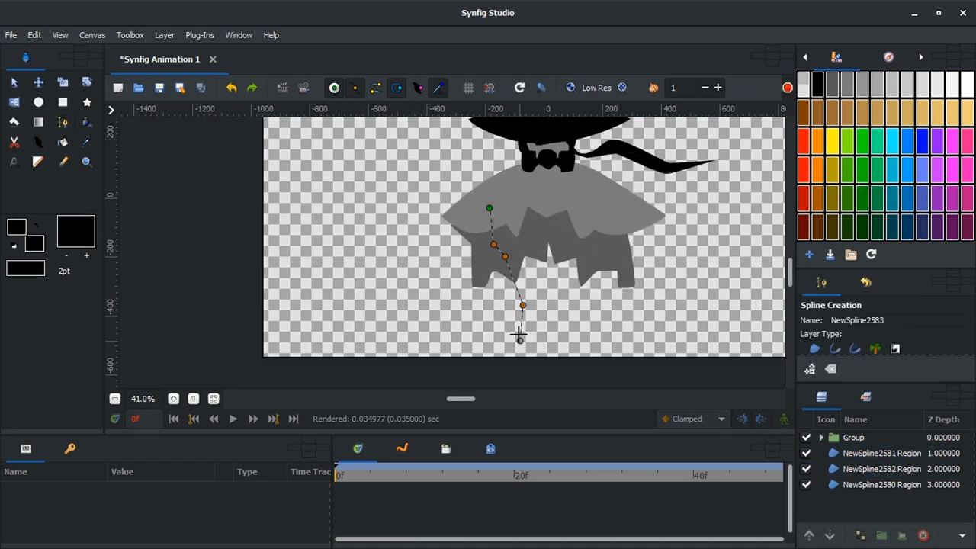
{"action": "left_click", "coordinate": [543, 180]}
{"action": "key", "text": "alt+a"}
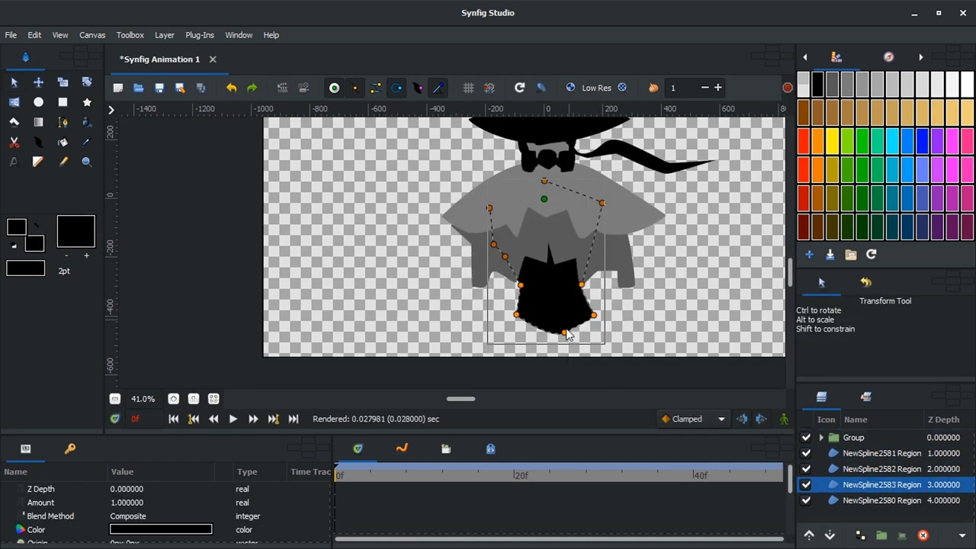
{"action": "left_click", "coordinate": [566, 335]}
Choose a near-black fill and draw a curved belt region across the bottom of the torso.
{"action": "key", "text": "alt+b"}
{"action": "scroll", "coordinate": [488, 229], "scroll_direction": "up", "scroll_amount": 1}
{"action": "double_click", "coordinate": [34, 243]}
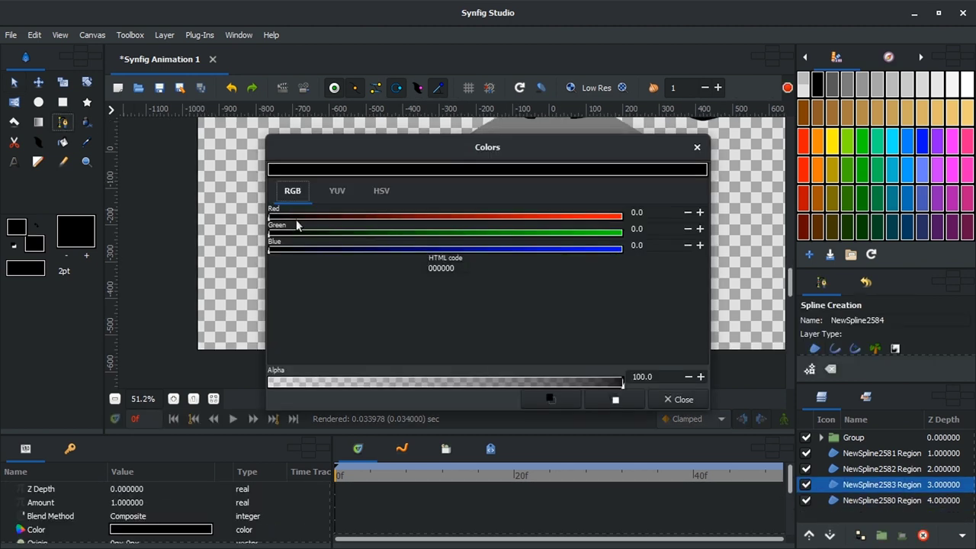
{"action": "left_click", "coordinate": [337, 190]}
{"action": "key", "text": "Escape"}
{"action": "left_click", "coordinate": [512, 283]}
{"action": "left_click", "coordinate": [511, 282]}
{"action": "key", "text": "alt+a"}
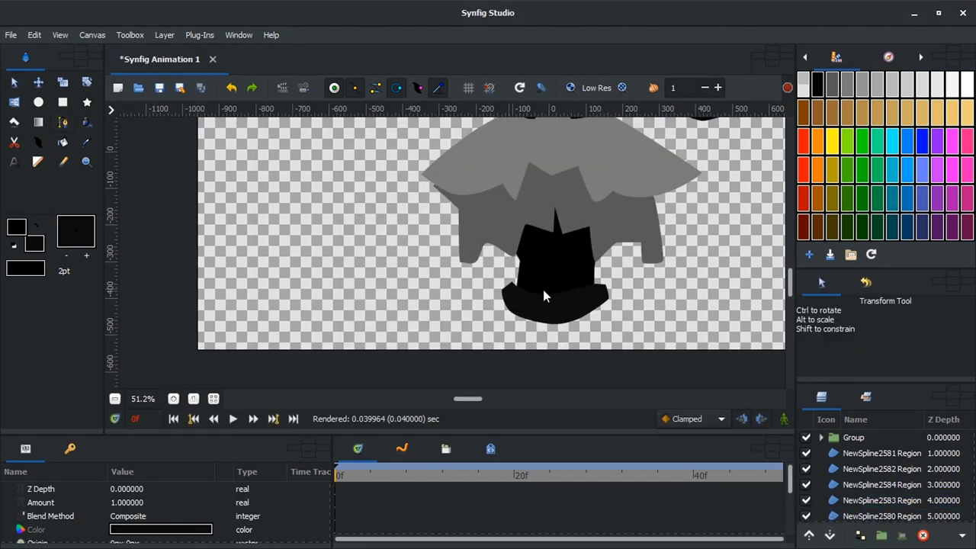
Draw a wide dark gray cloak region running from the shoulders down around the body.
{"action": "scroll", "coordinate": [542, 290], "scroll_direction": "down", "scroll_amount": 2}
{"action": "scroll", "coordinate": [575, 292], "scroll_direction": "up", "scroll_amount": 1}
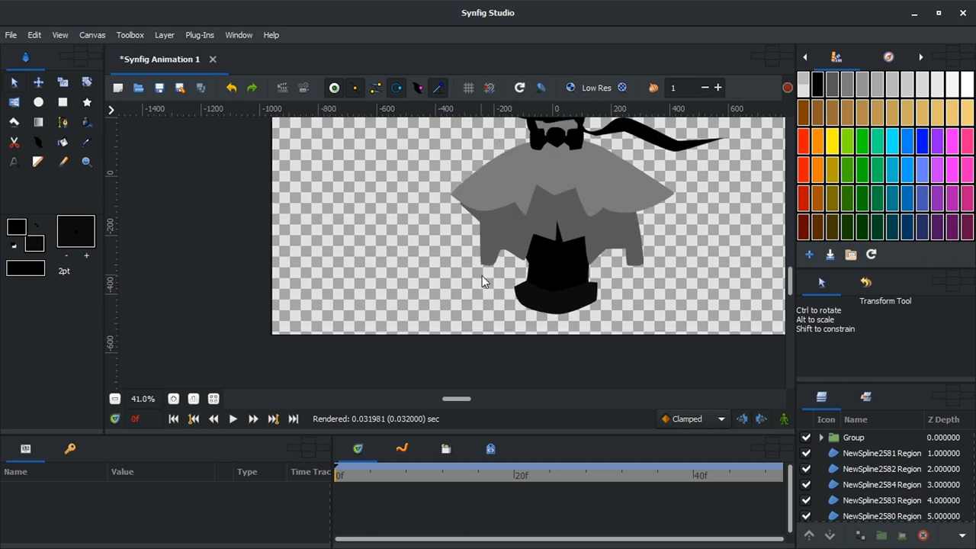
{"action": "key", "text": "alt+b"}
{"action": "left_click", "coordinate": [862, 82]}
{"action": "scroll", "coordinate": [466, 220], "scroll_direction": "down", "scroll_amount": 1}
{"action": "left_click_drag", "start_coordinate": [461, 173], "coordinate": [494, 148]}
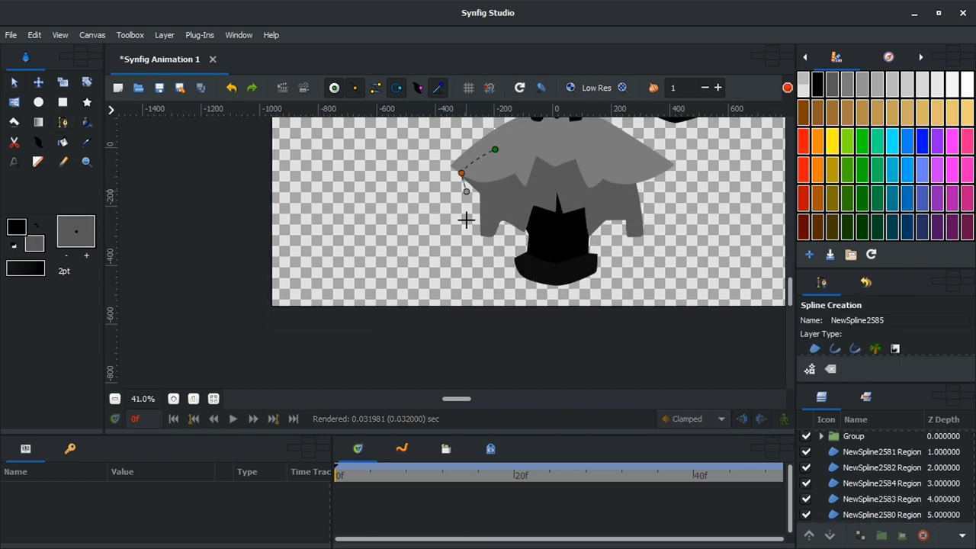
{"action": "left_click", "coordinate": [494, 148]}
{"action": "key", "text": "alt+a"}
Send the cloak region to the bottom of the layer stack and lighten its color to a paler gray.
{"action": "left_click_drag", "start_coordinate": [877, 436], "coordinate": [877, 515]}
{"action": "double_click", "coordinate": [161, 530]}
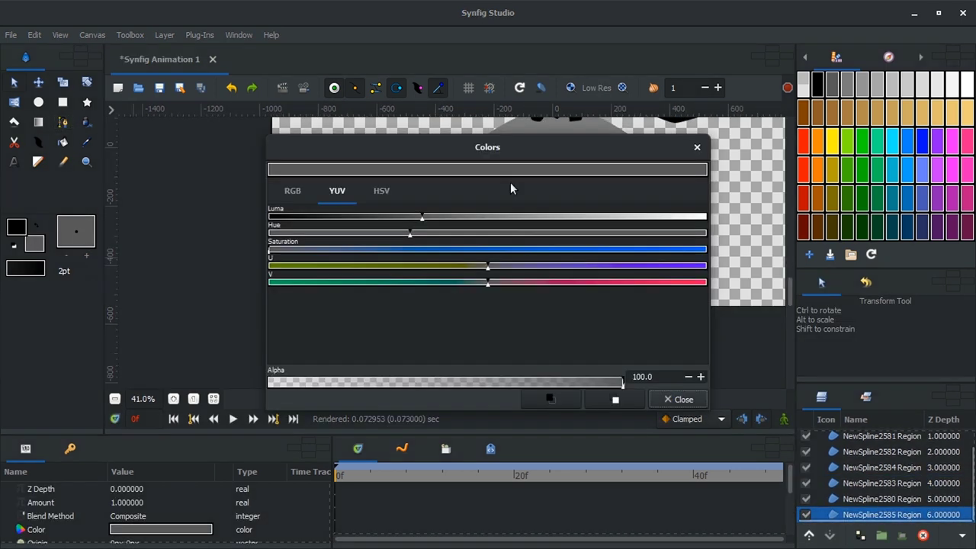
{"action": "left_click", "coordinate": [679, 398]}
Draw a black lower robe region flaring out below the belt.
{"action": "scroll", "coordinate": [483, 282], "scroll_direction": "up", "scroll_amount": 1}
{"action": "key", "text": "alt+b"}
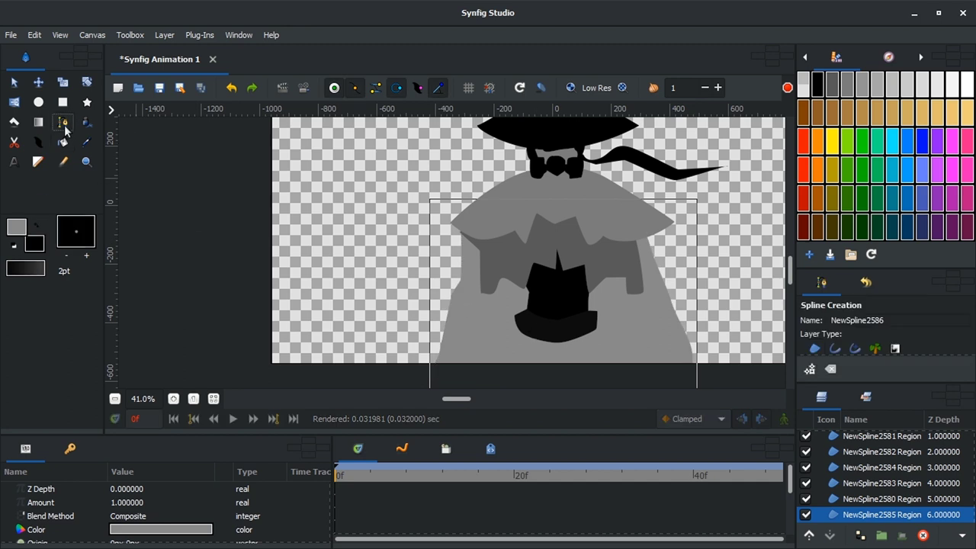
{"action": "scroll", "coordinate": [496, 323], "scroll_direction": "down", "scroll_amount": 1}
{"action": "left_click", "coordinate": [497, 323]}
{"action": "left_click", "coordinate": [624, 289]}
Draw white sleeve regions on both sides of the torso, hanging from under the cape.
{"action": "key", "text": "alt+b"}
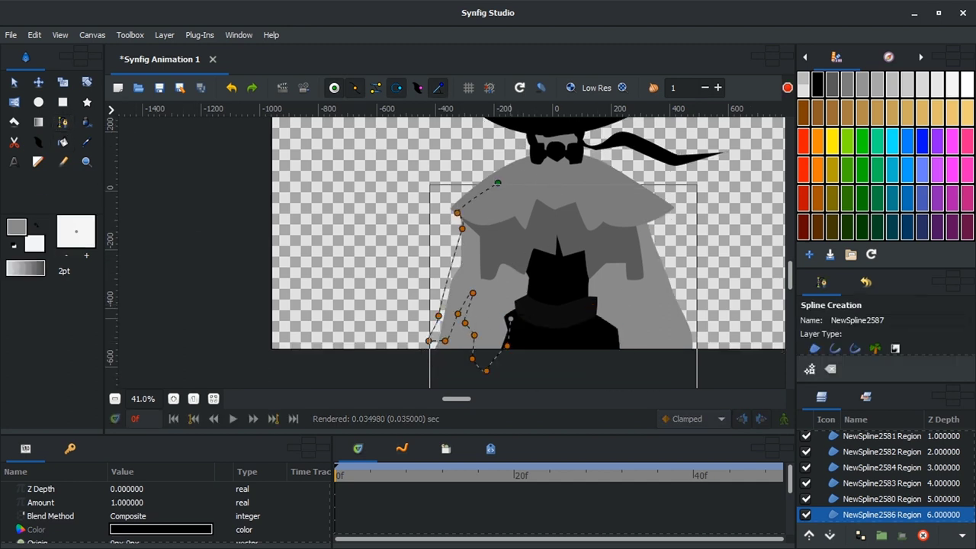
{"action": "left_click", "coordinate": [497, 183]}
{"action": "key", "text": "alt+b"}
{"action": "left_click", "coordinate": [584, 193]}
{"action": "left_click", "coordinate": [588, 248]}
{"action": "left_click", "coordinate": [618, 185]}
{"action": "left_click", "coordinate": [584, 193]}
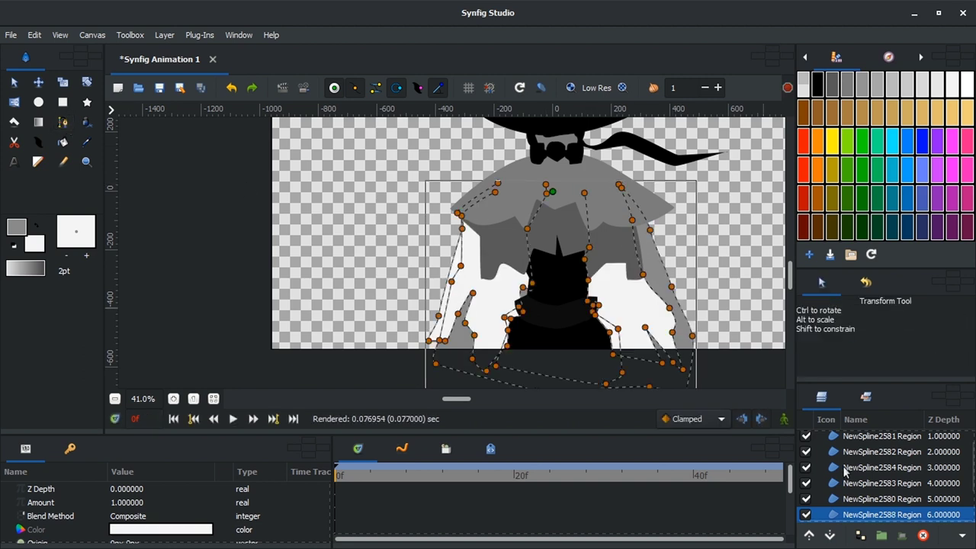
{"action": "left_click", "coordinate": [742, 269]}
Raise both white sleeve regions above the belt and torso, directly beneath the tattered cape layer.
{"action": "left_click", "coordinate": [877, 498]}
{"action": "left_click", "coordinate": [809, 535]}
{"action": "left_click", "coordinate": [809, 536]}
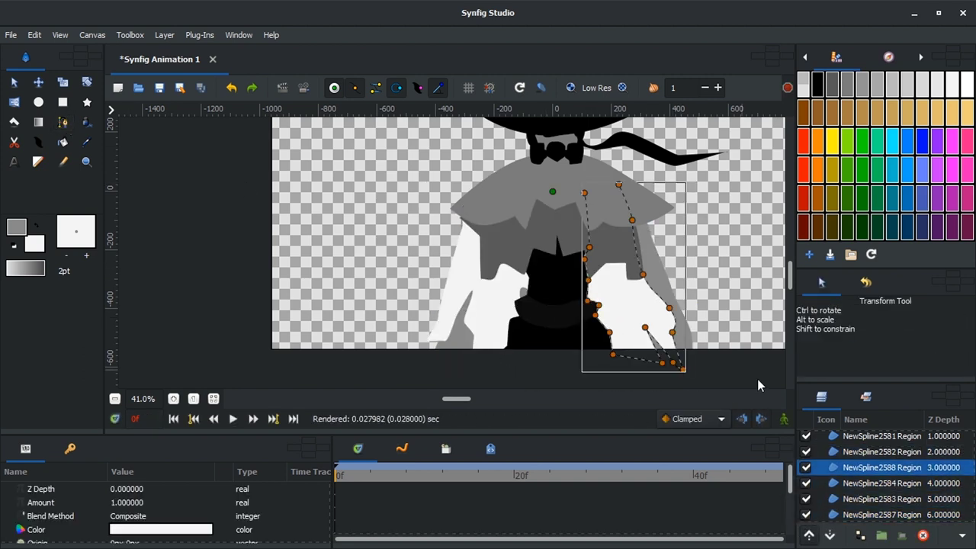
{"action": "left_click", "coordinate": [876, 515]}
{"action": "left_click", "coordinate": [809, 535]}
{"action": "left_click", "coordinate": [809, 536]}
{"action": "left_click", "coordinate": [809, 535]}
Adjust the inner-edge vertices of the left white sleeve beside the waist.
{"action": "scroll", "coordinate": [576, 316], "scroll_direction": "up", "scroll_amount": 1}
{"action": "left_click", "coordinate": [575, 317]}
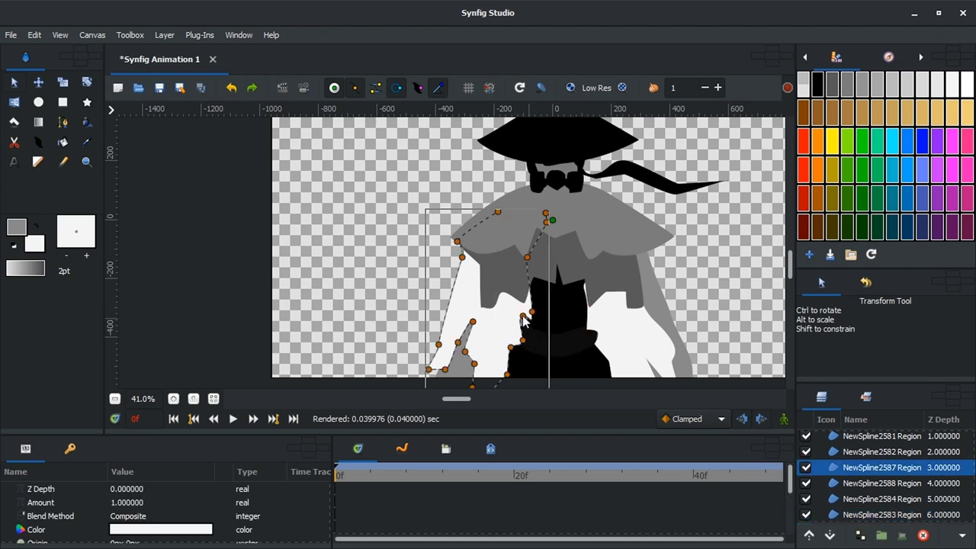
{"action": "left_click", "coordinate": [590, 275]}
Save the file as samurai.
{"action": "key", "text": "ctrl+s"}
{"action": "type", "text": "samurai"}
{"action": "key", "text": "Return"}
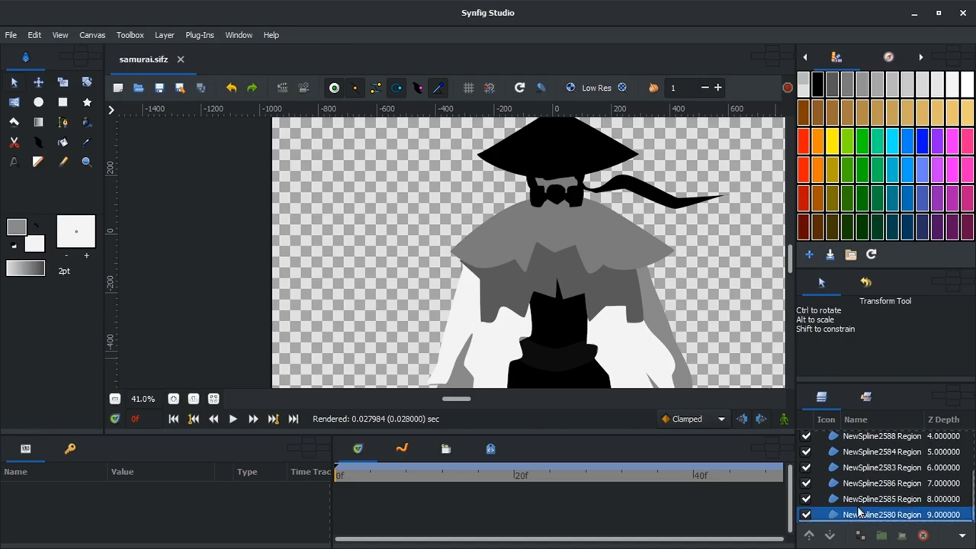
Draw a long sword blade passing horizontally behind the cape at shoulder height.
{"action": "key", "text": "b"}
{"action": "left_click", "coordinate": [409, 225]}
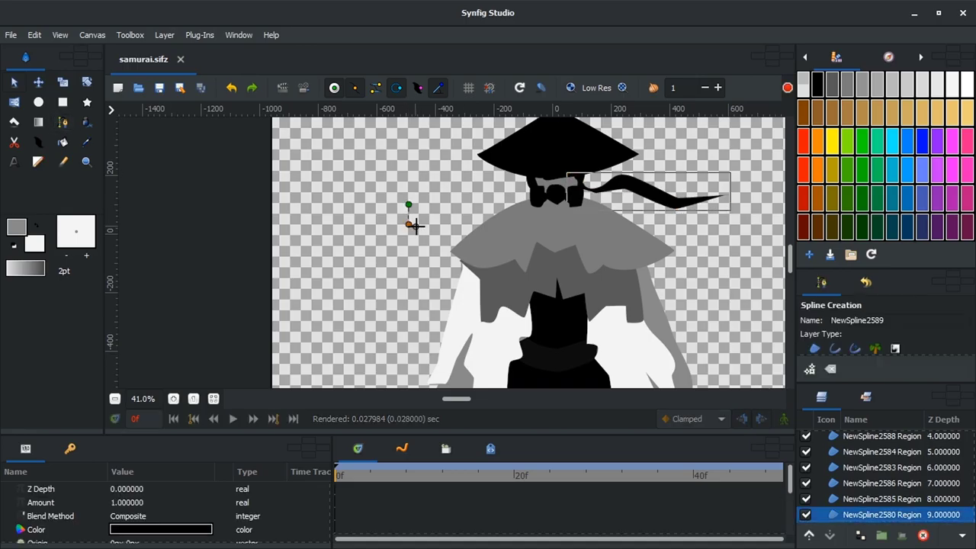
{"action": "key", "text": "a"}
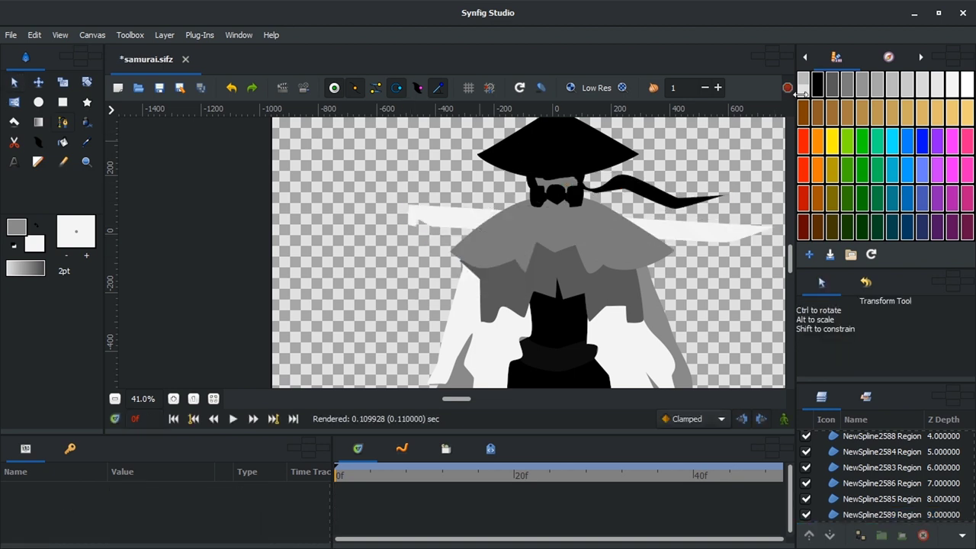
Recolor the sword blade black and draw a rounded black hilt just beyond its left end.
{"action": "key", "text": "b"}
{"action": "scroll", "coordinate": [411, 221], "scroll_direction": "up", "scroll_amount": 1}
{"action": "scroll", "coordinate": [412, 221], "scroll_direction": "up", "scroll_amount": 1}
{"action": "left_click_drag", "start_coordinate": [401, 224], "coordinate": [339, 222]}
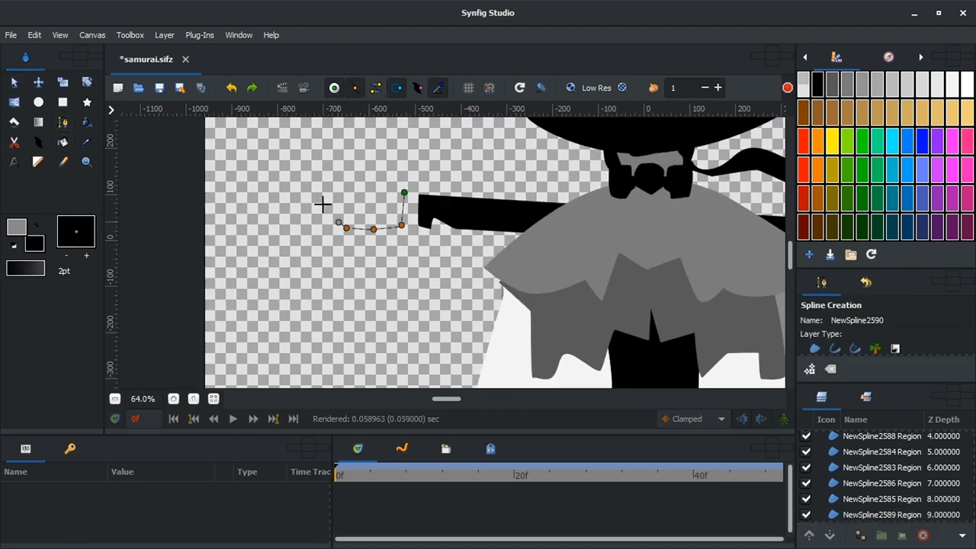
{"action": "key", "text": "a"}
{"action": "left_click_drag", "start_coordinate": [404, 192], "coordinate": [404, 184]}
Draw a small white collar filling the gap between the sword's hilt and blade.
{"action": "left_click", "coordinate": [411, 197]}
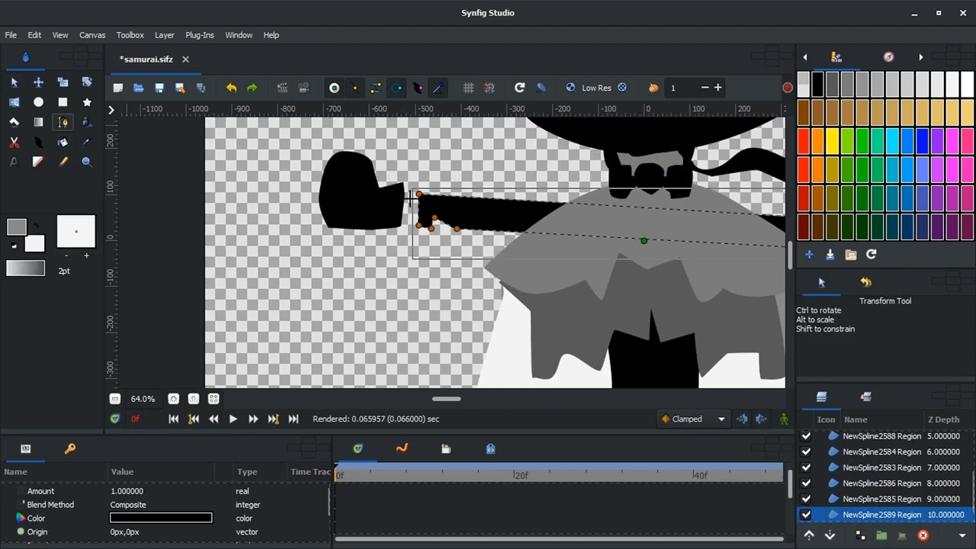
{"action": "key", "text": "b"}
{"action": "key", "text": "a"}
{"action": "left_click", "coordinate": [398, 199]}
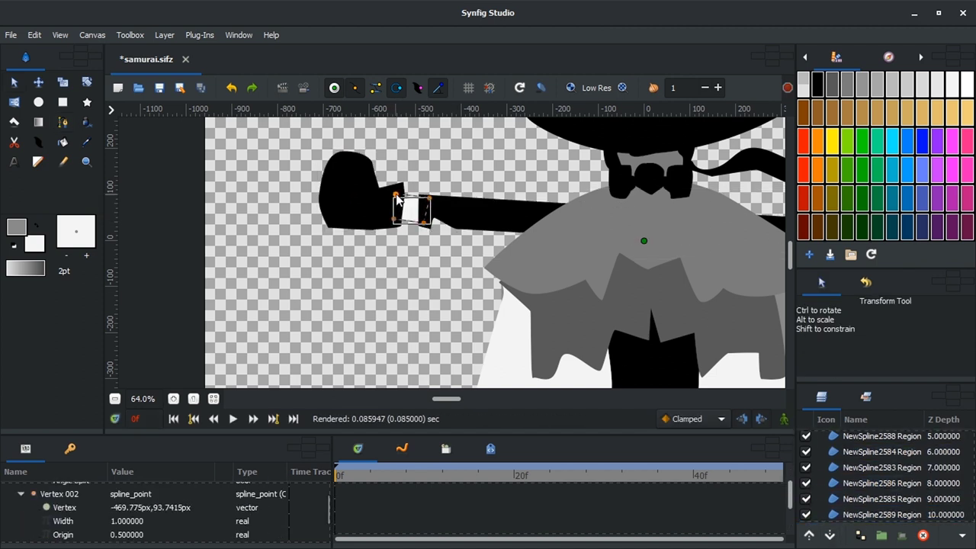
Draw two thin black cords hanging down from the sword's hilt.
{"action": "scroll", "coordinate": [385, 233], "scroll_direction": "down", "scroll_amount": 2}
{"action": "scroll", "coordinate": [385, 232], "scroll_direction": "up", "scroll_amount": 3}
{"action": "key", "text": "b"}
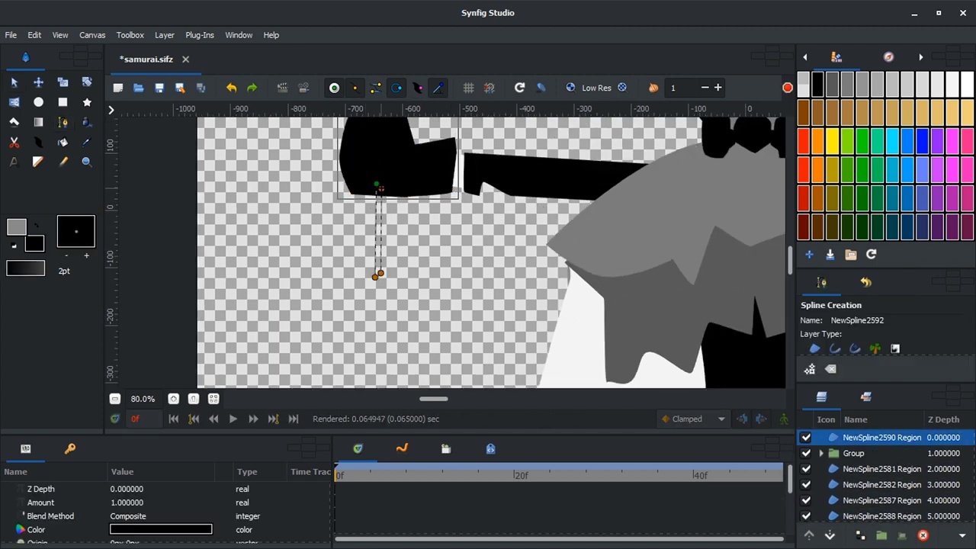
{"action": "left_click", "coordinate": [377, 185]}
{"action": "key", "text": "a"}
Add two gray circles at the ends of the cords and a pointed white tassel below them.
{"action": "key", "text": "e"}
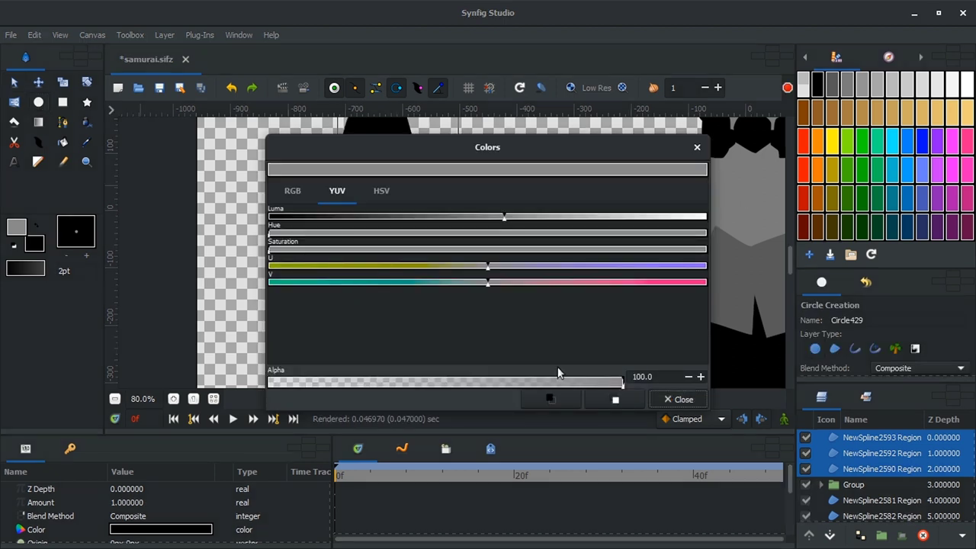
{"action": "left_click_drag", "start_coordinate": [378, 268], "coordinate": [388, 272]}
{"action": "left_click_drag", "start_coordinate": [352, 283], "coordinate": [379, 296]}
{"action": "key", "text": "b"}
{"action": "scroll", "coordinate": [351, 259], "scroll_direction": "down", "scroll_amount": 2}
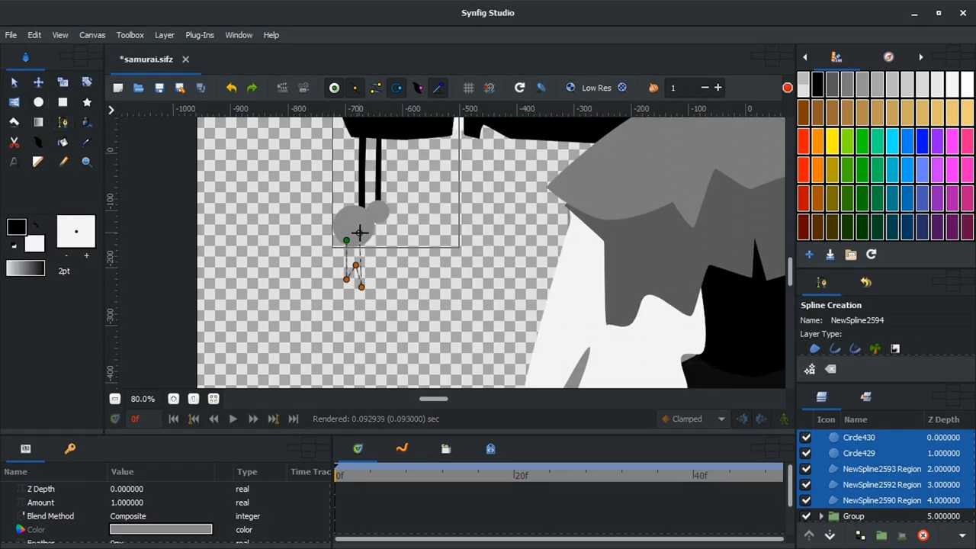
{"action": "key", "text": "a"}
Fill the gray face area beneath the hat with white.
{"action": "scroll", "coordinate": [433, 231], "scroll_direction": "down", "scroll_amount": 5}
{"action": "scroll", "coordinate": [457, 244], "scroll_direction": "up", "scroll_amount": 3}
{"action": "scroll", "coordinate": [580, 274], "scroll_direction": "down", "scroll_amount": 4}
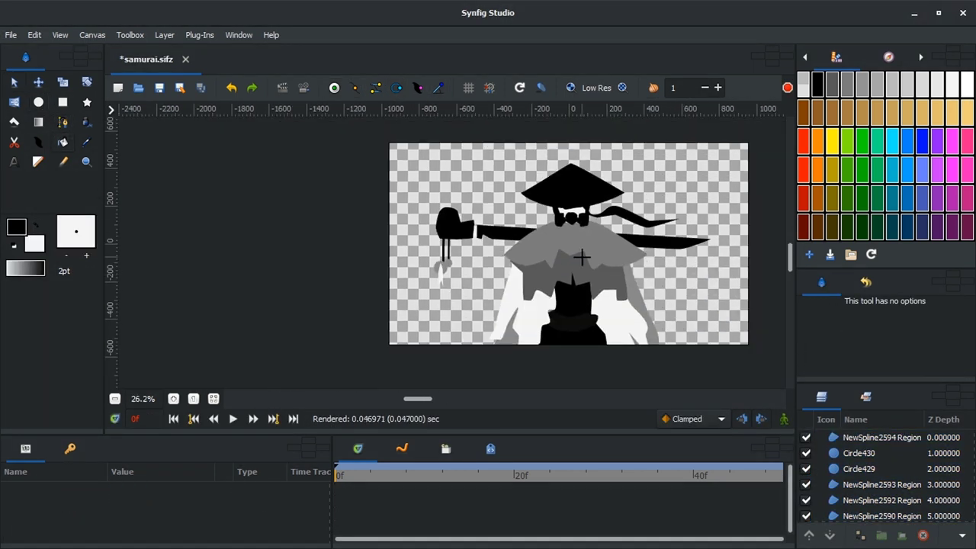
{"action": "scroll", "coordinate": [606, 300], "scroll_direction": "up", "scroll_amount": 3}
{"action": "left_click", "coordinate": [602, 219]}
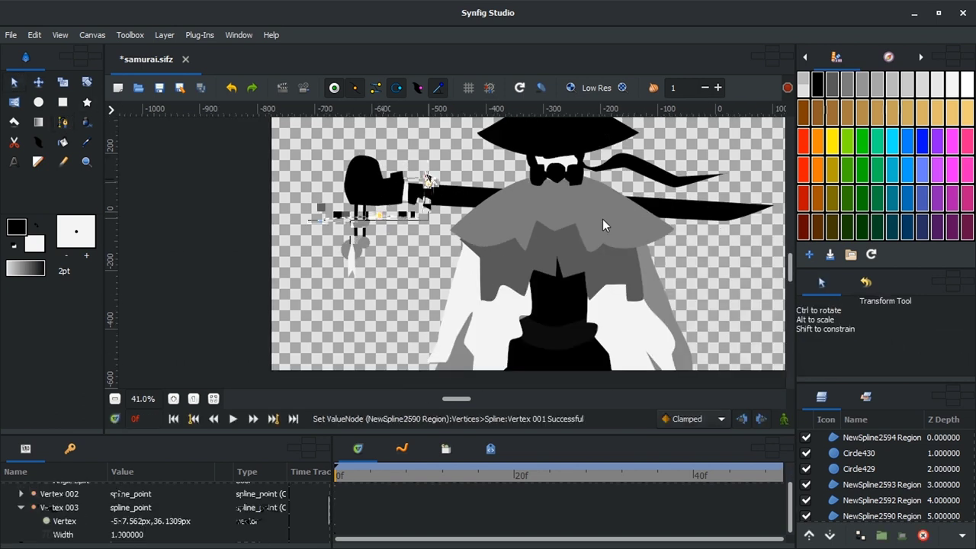
Adjust the vertices at the hilt's inner end so it lines up with the white collar.
{"action": "scroll", "coordinate": [429, 220], "scroll_direction": "up", "scroll_amount": 2}
{"action": "left_click", "coordinate": [429, 219]}
{"action": "scroll", "coordinate": [431, 277], "scroll_direction": "down", "scroll_amount": 4}
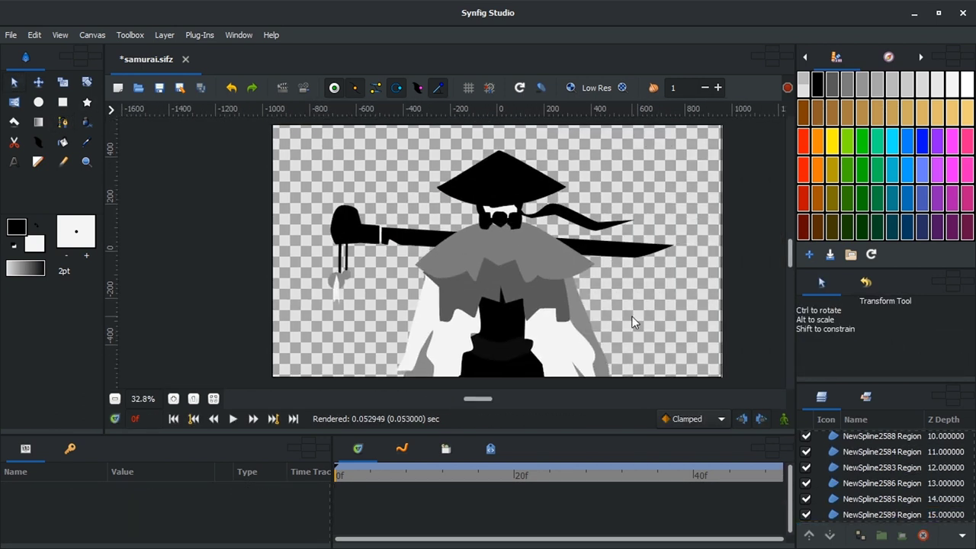
Save the file and set the canvas end time to 2s.
{"action": "key", "text": "ctrl+s"}
{"action": "left_click", "coordinate": [308, 89]}
{"action": "left_click", "coordinate": [358, 266]}
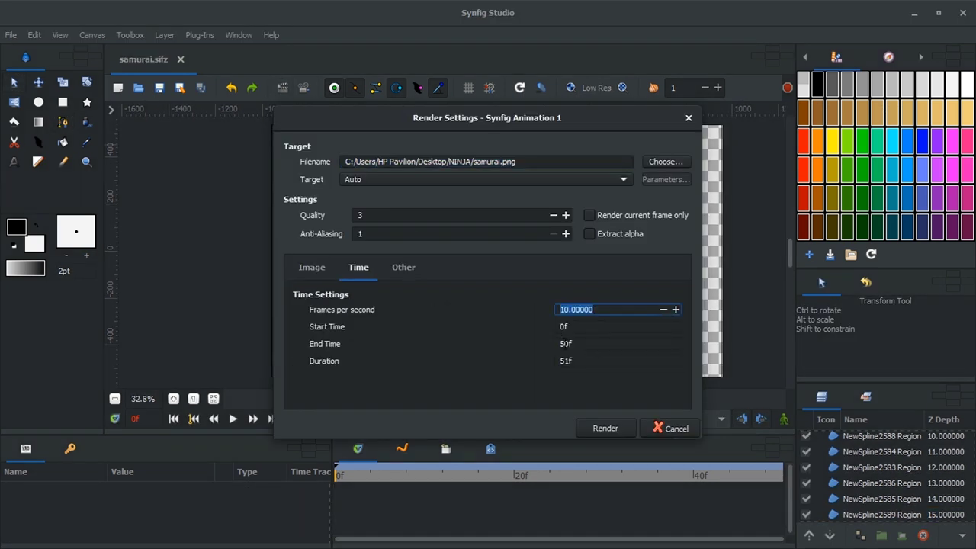
{"action": "key", "text": "Return"}
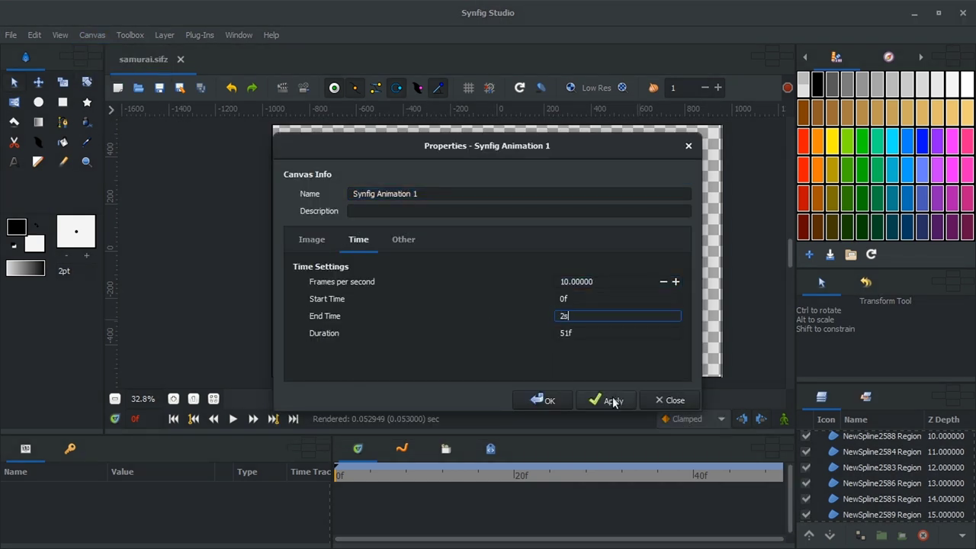
{"action": "left_click", "coordinate": [613, 402]}
Duplicate the 0f keyframe at 20f and animate the headband ribbon waving between them with the SmoothMove tool.
{"action": "left_click", "coordinate": [69, 448]}
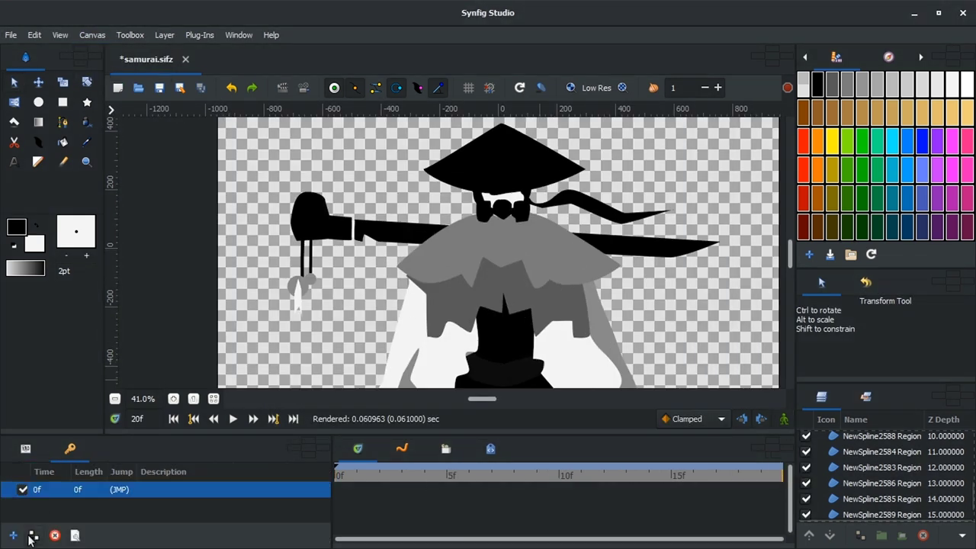
{"action": "left_click", "coordinate": [543, 183]}
{"action": "left_click_drag", "start_coordinate": [667, 188], "coordinate": [674, 203]}
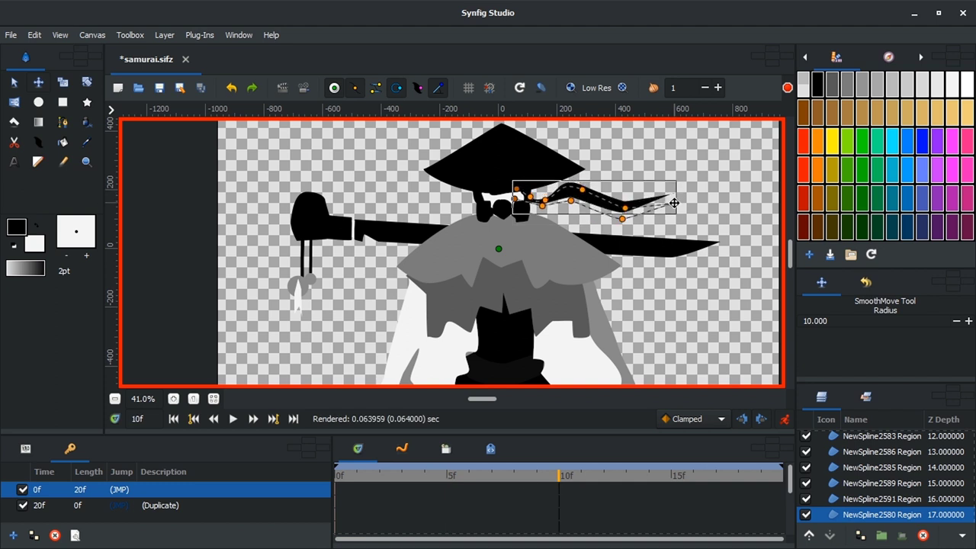
{"action": "key", "text": "ctrl+period"}
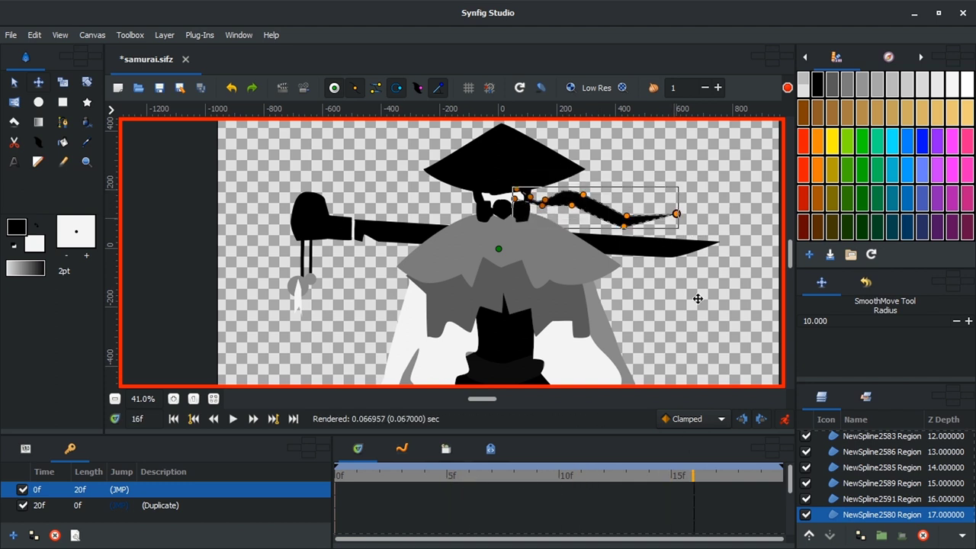
{"action": "key", "text": "ctrl+shift+period"}
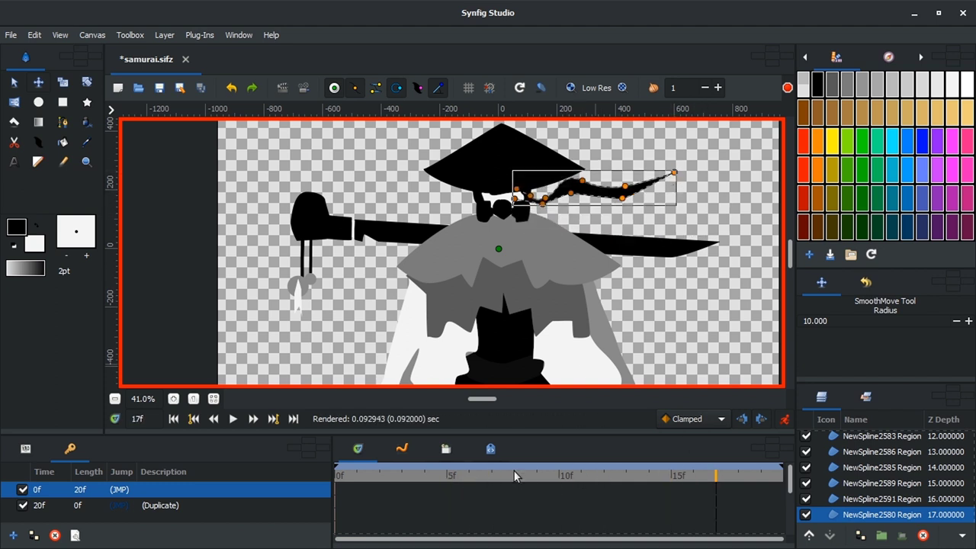
Generate and play a preview of the ribbon animation.
{"action": "key", "text": "ctrl+shift+p"}
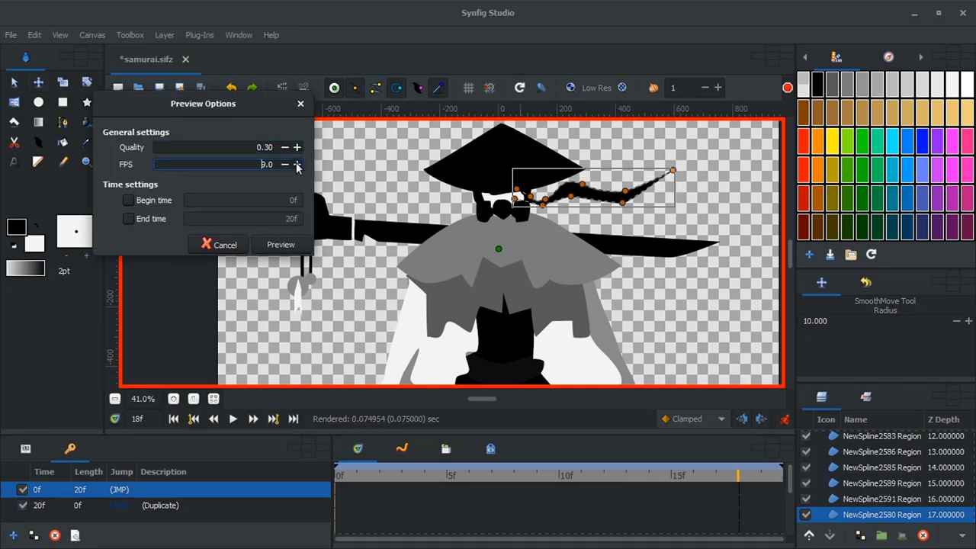
{"action": "left_click", "coordinate": [279, 243]}
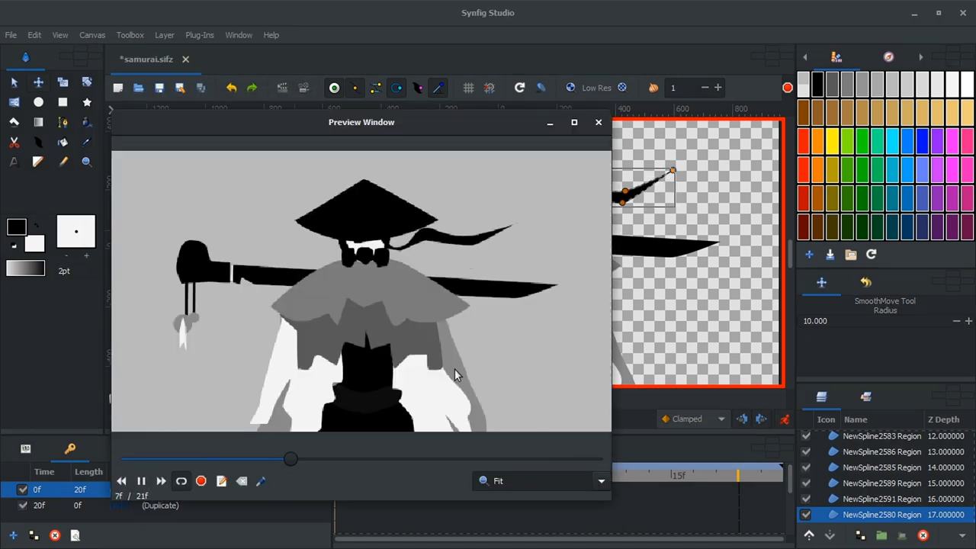
Animate the light grey shoulder cape's hem with SmoothMove at 10f and 15f, and preview the motion.
{"action": "left_click", "coordinate": [598, 122]}
{"action": "left_click", "coordinate": [453, 264]}
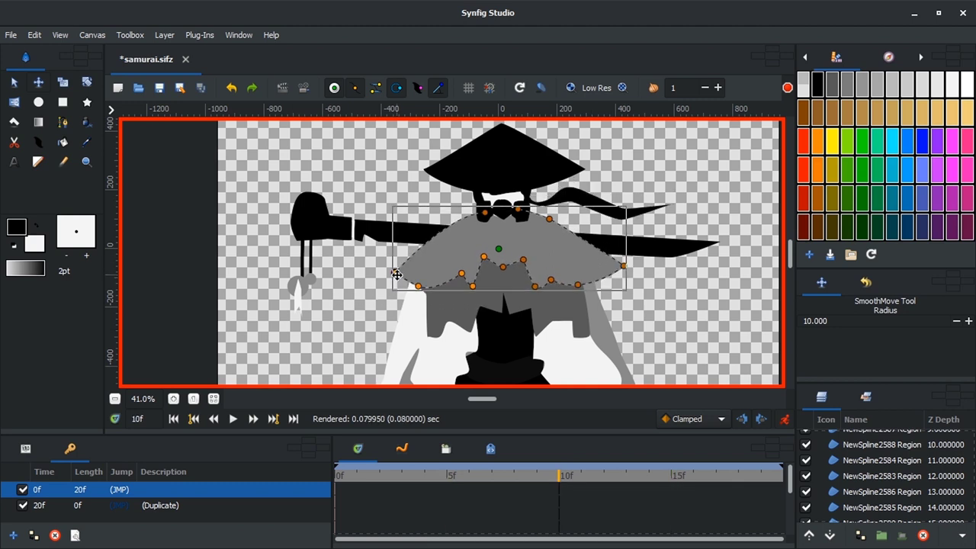
{"action": "key", "text": "ctrl+shift+period"}
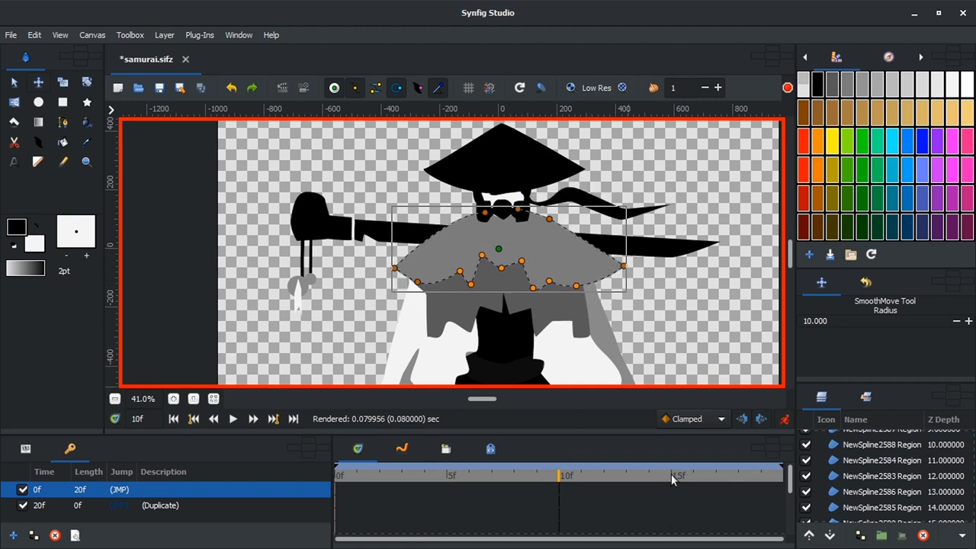
{"action": "key", "text": "ctrl+shift+p"}
{"action": "left_click", "coordinate": [279, 244]}
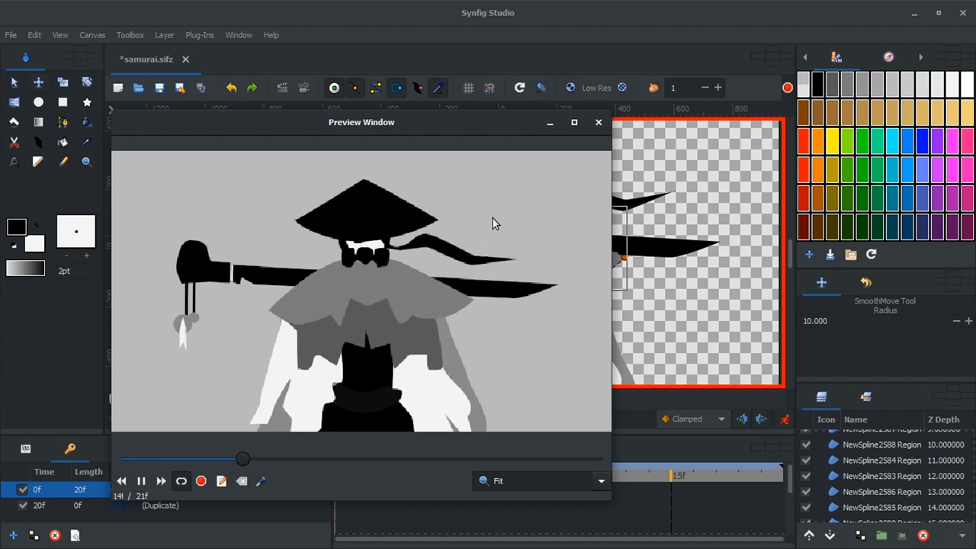
{"action": "left_click", "coordinate": [598, 122]}
Animate the dark grey cape's jagged hem swaying with SmoothMove at 11f, 15f and 17f, and preview it.
{"action": "key", "text": "ctrl+shift+period"}
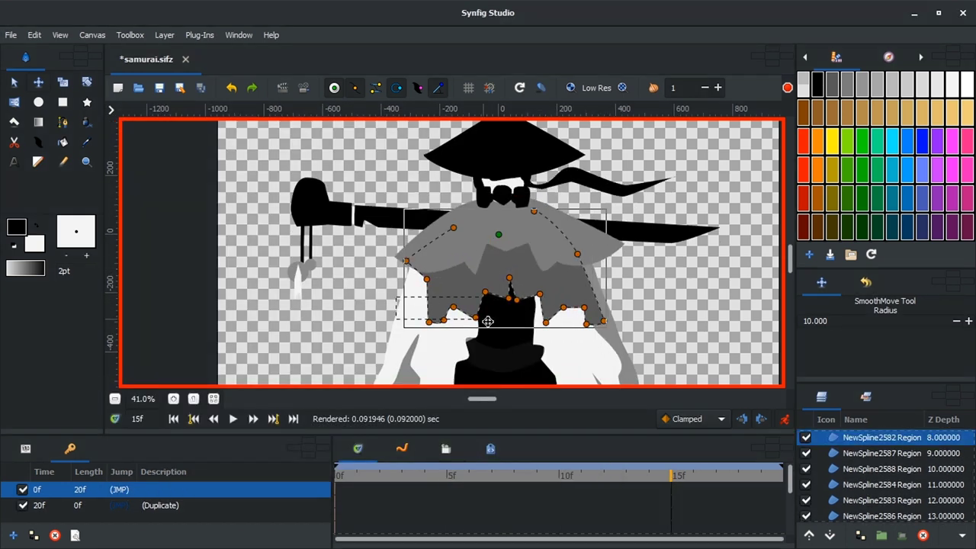
{"action": "key", "text": "ctrl+period"}
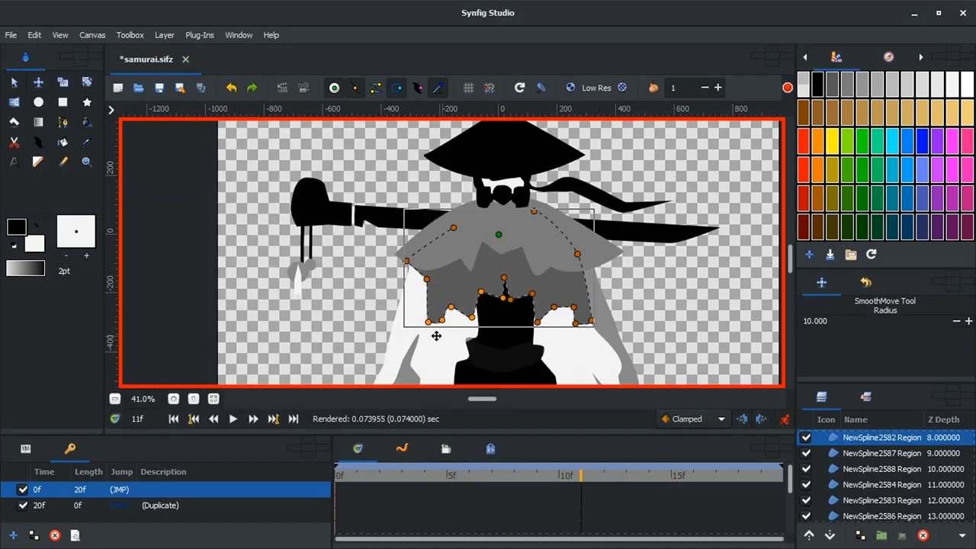
{"action": "left_click", "coordinate": [467, 477]}
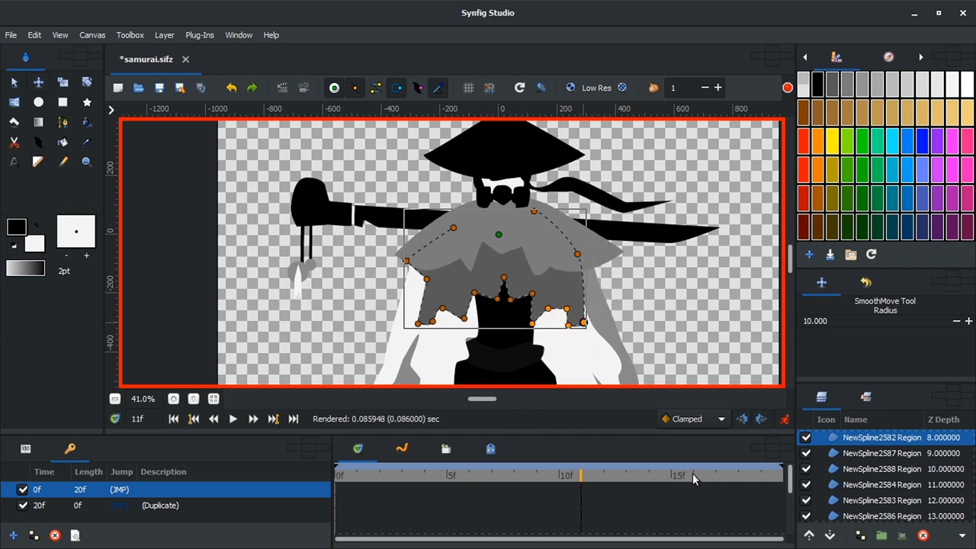
{"action": "key", "text": "ctrl+period"}
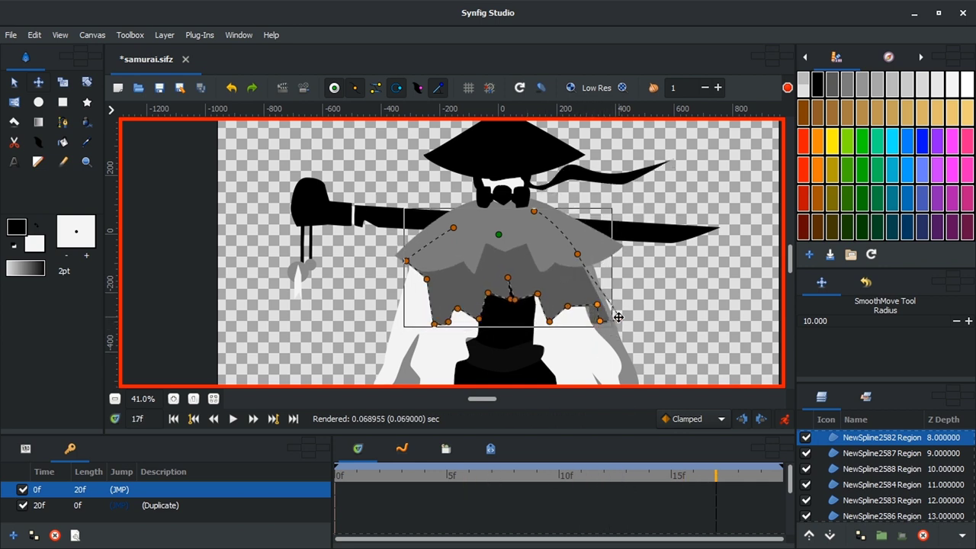
{"action": "left_click", "coordinate": [279, 244]}
{"action": "left_click", "coordinate": [140, 480]}
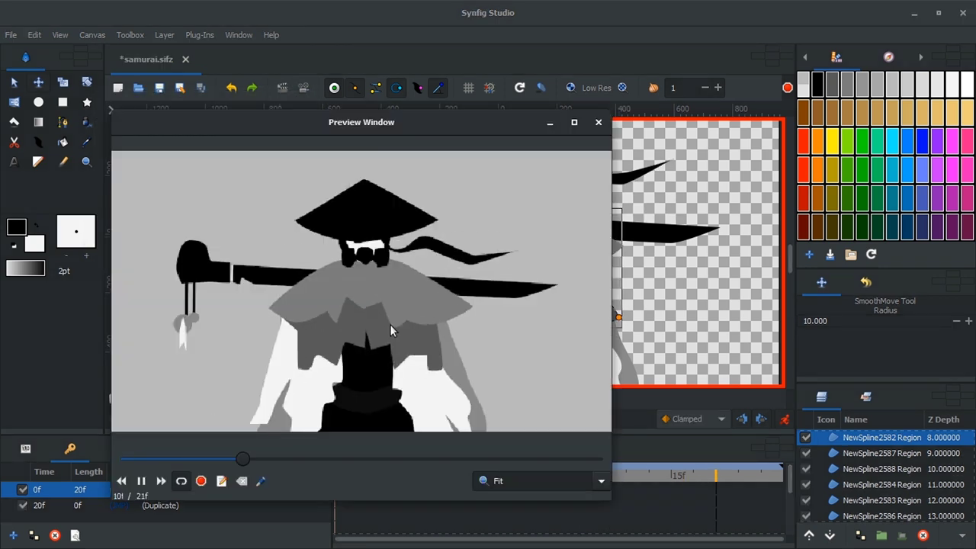
{"action": "key", "text": "Escape"}
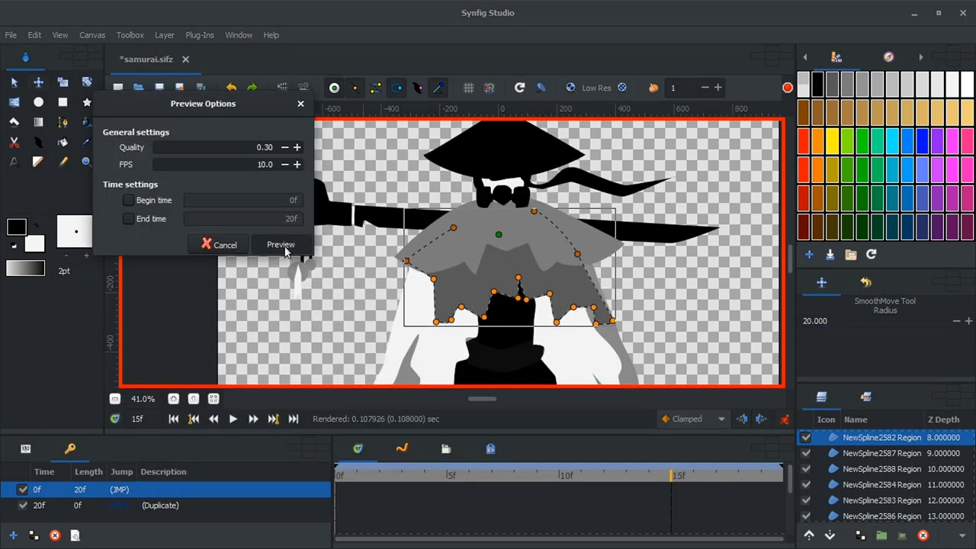
Refine the dark grey cape's hem sway using a SmoothMove radius of 20, checking it in the preview.
{"action": "left_click", "coordinate": [283, 245]}
{"action": "left_click", "coordinate": [140, 481]}
{"action": "key", "text": "Escape"}
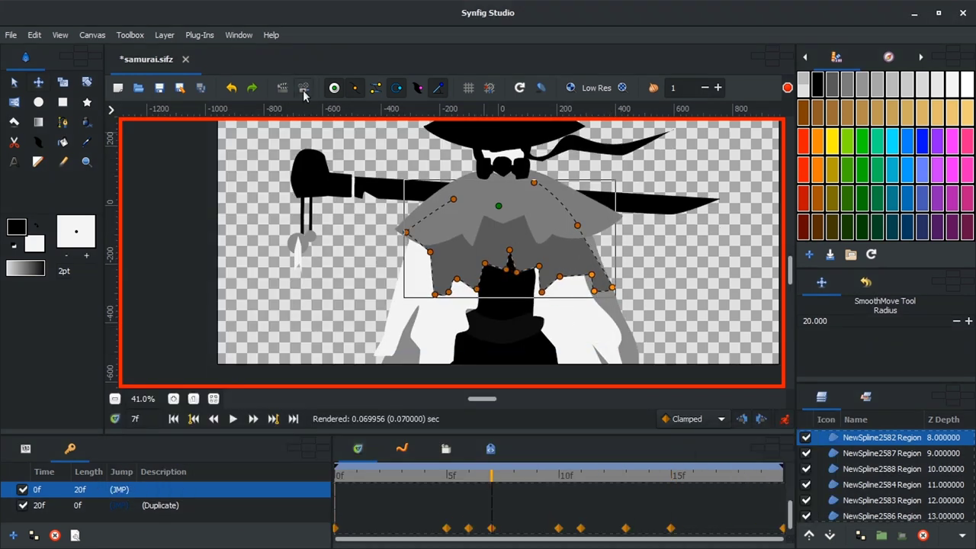
{"action": "left_click", "coordinate": [282, 244]}
{"action": "left_click", "coordinate": [140, 481]}
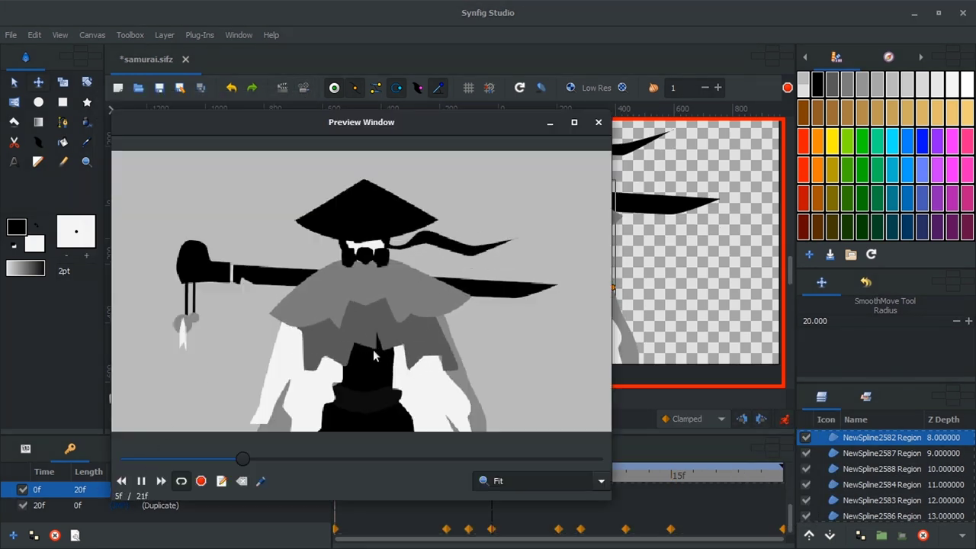
{"action": "key", "text": "Escape"}
Animate the left white sleeve swaying by reshaping it with SmoothMove at 5f, 7f, 15f and 17f.
{"action": "scroll", "coordinate": [540, 326], "scroll_direction": "down", "scroll_amount": 1}
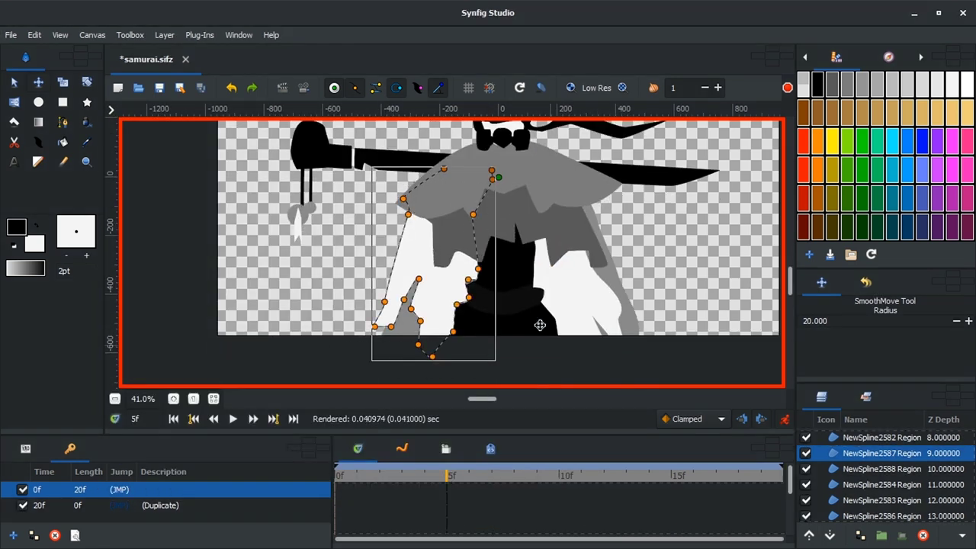
{"action": "left_click", "coordinate": [568, 477]}
{"action": "left_click", "coordinate": [676, 477]}
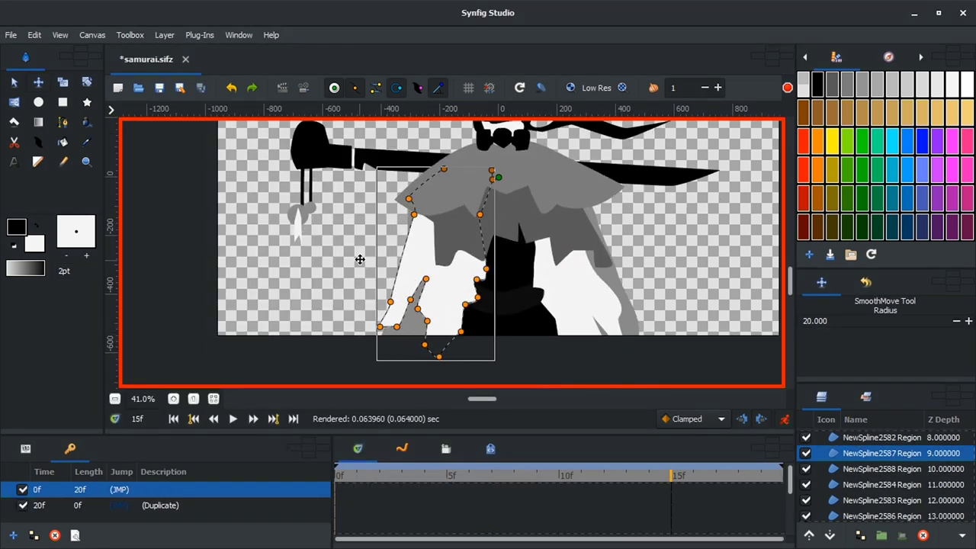
{"action": "left_click_drag", "start_coordinate": [450, 487], "coordinate": [491, 479]}
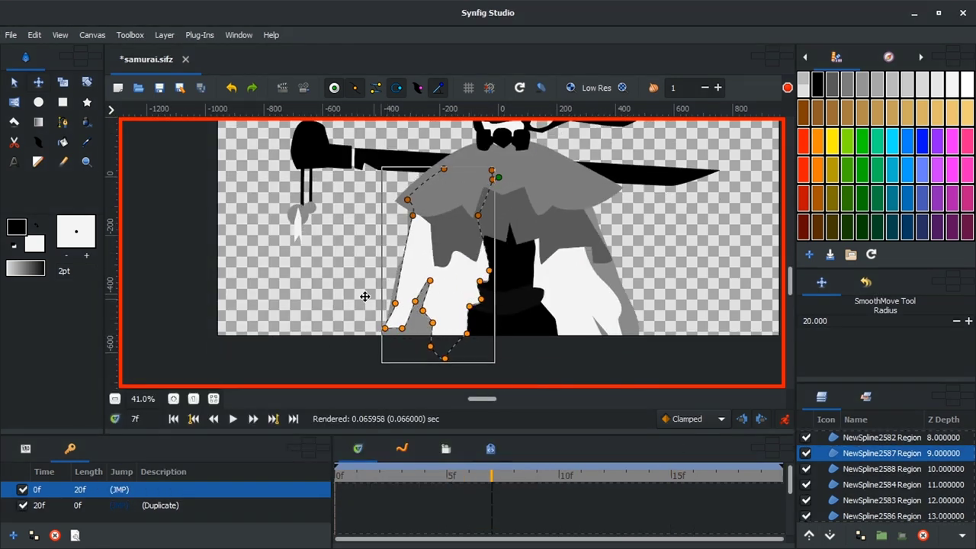
{"action": "key", "text": "ctrl+period"}
{"action": "key", "text": "ctrl+period"}
{"action": "key", "text": "ctrl+period"}
{"action": "key", "text": "ctrl+period"}
{"action": "key", "text": "ctrl+period"}
{"action": "key", "text": "ctrl+period"}
{"action": "key", "text": "ctrl+period"}
{"action": "key", "text": "ctrl+period"}
{"action": "key", "text": "ctrl+period"}
{"action": "key", "text": "ctrl+period"}
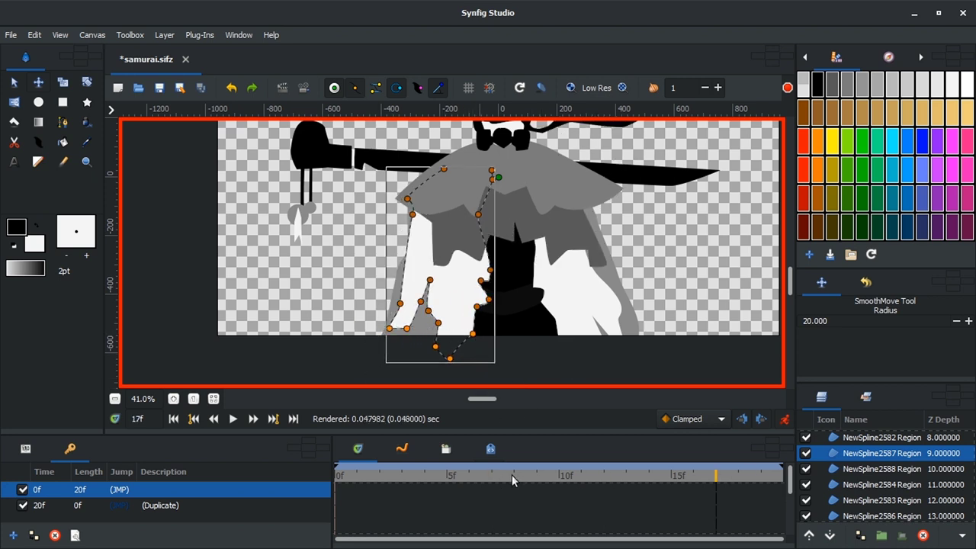
Generate and play a preview of the left sleeve's sway.
{"action": "left_click", "coordinate": [730, 479]}
{"action": "left_click", "coordinate": [303, 92]}
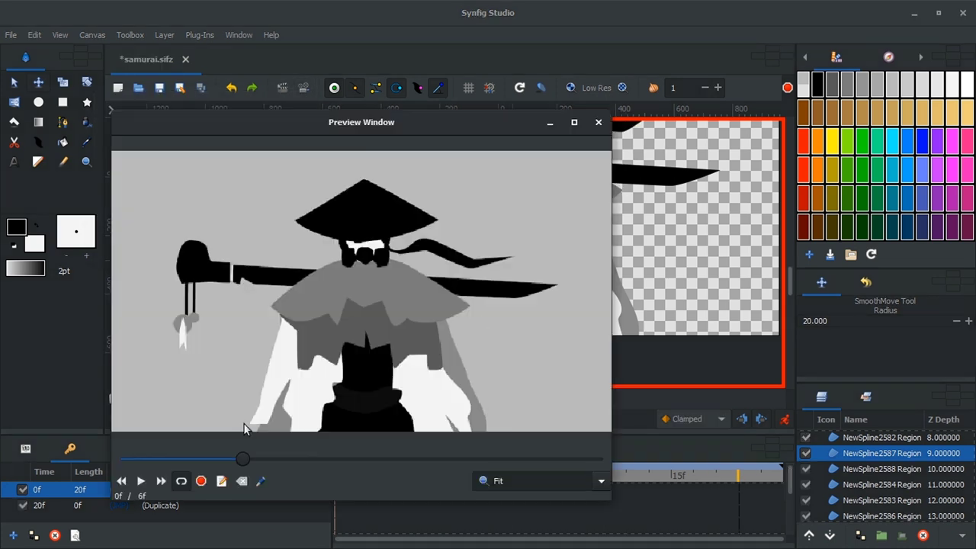
{"action": "left_click", "coordinate": [141, 481]}
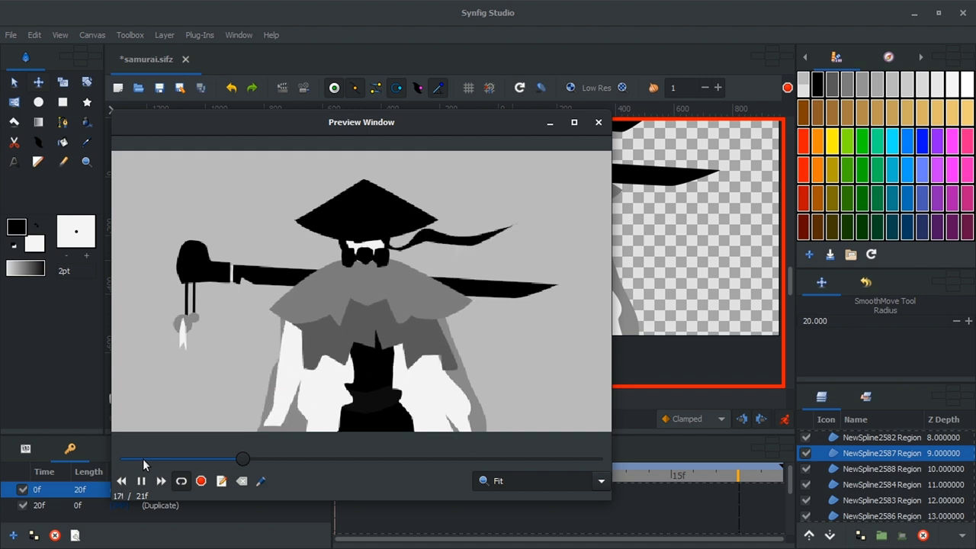
Animate the right white sleeve swaying by reshaping it with SmoothMove at 12f, 13f, 15f and 16f.
{"action": "left_click", "coordinate": [610, 320]}
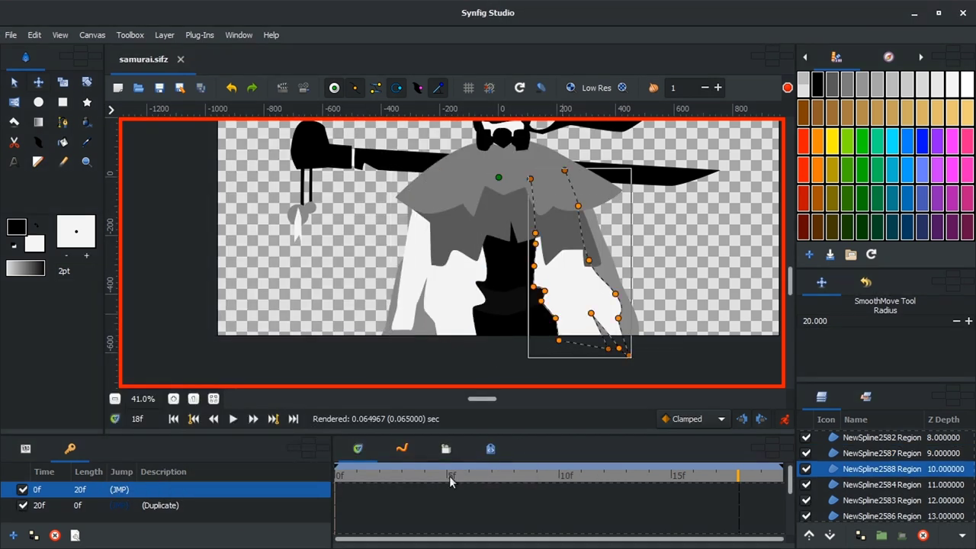
{"action": "key", "text": "ctrl+period"}
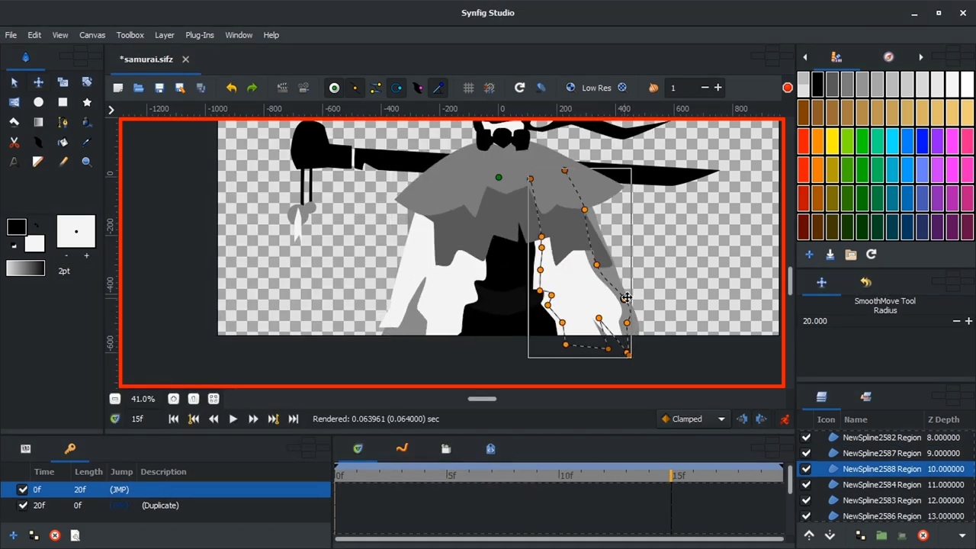
{"action": "key", "text": "ctrl+period"}
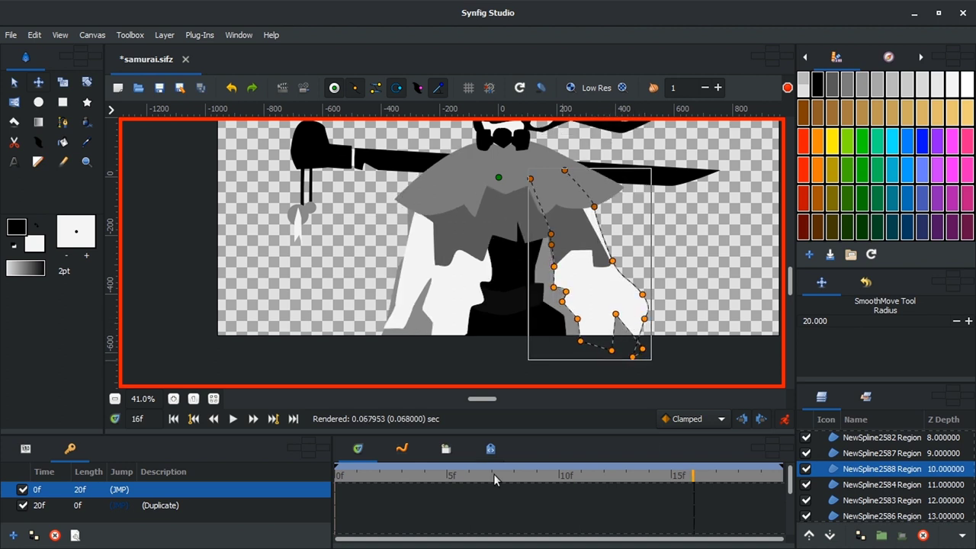
{"action": "key", "text": "ctrl+period"}
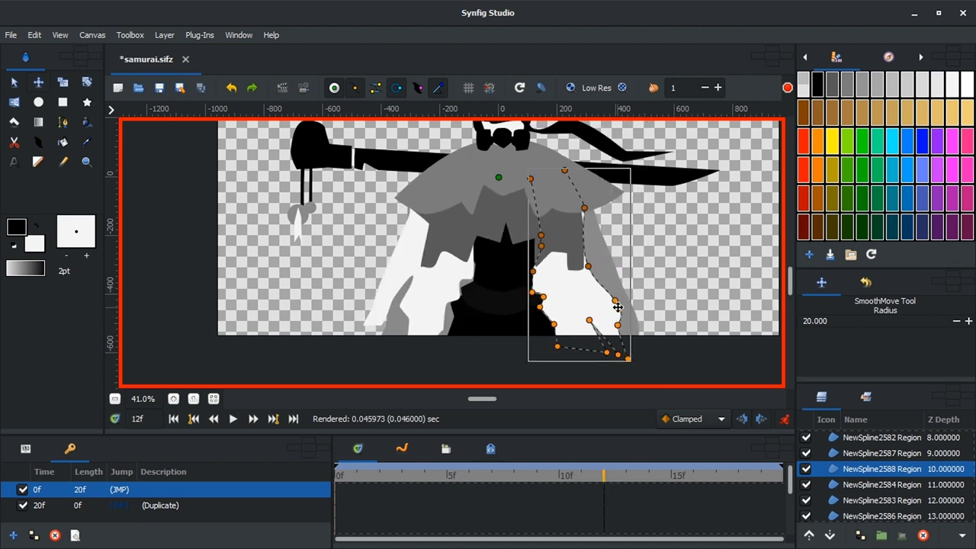
{"action": "left_click", "coordinate": [631, 478]}
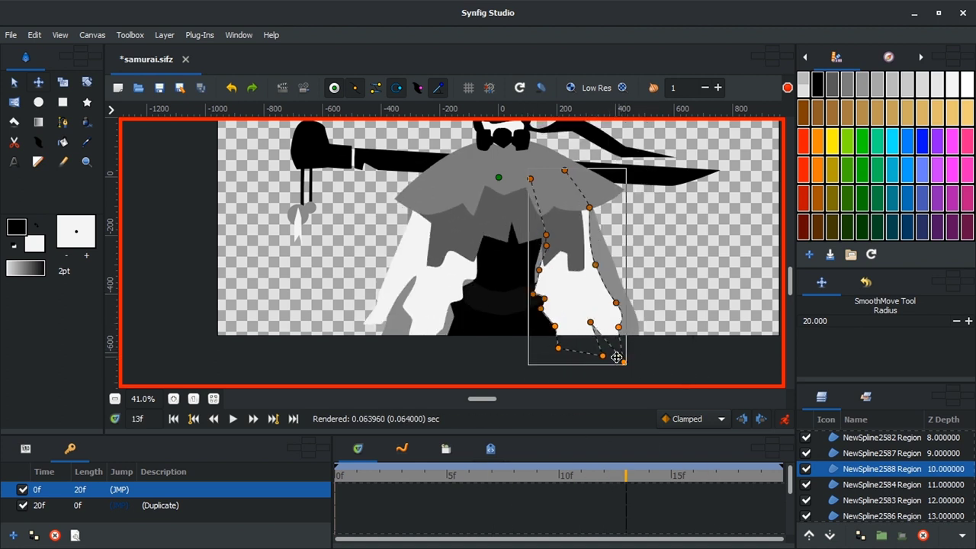
Play a preview of both sleeves moving.
{"action": "left_click", "coordinate": [10, 34]}
{"action": "left_click", "coordinate": [342, 247]}
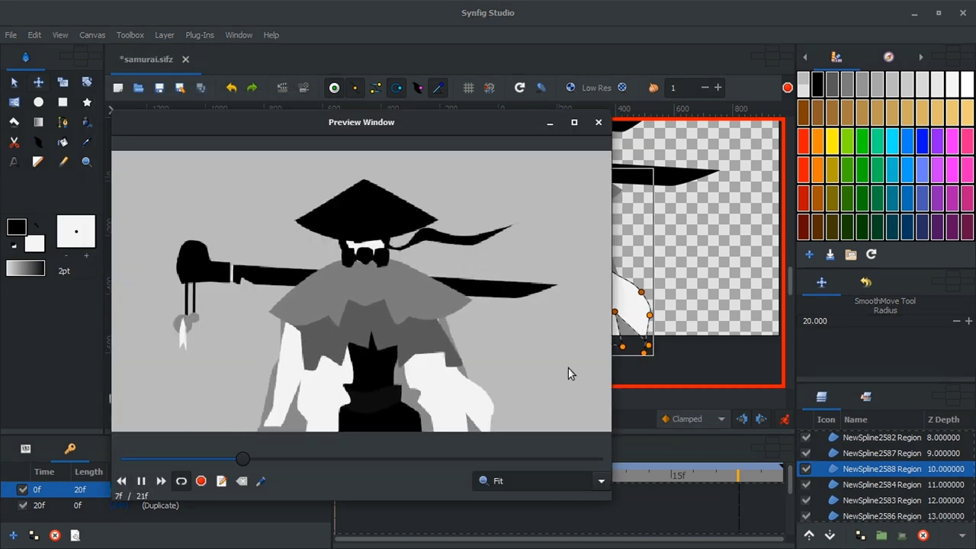
{"action": "left_click", "coordinate": [598, 122]}
Animate the large grey back cloak billowing outward to the right at 13f and 17f, and preview the result.
{"action": "left_click", "coordinate": [403, 277]}
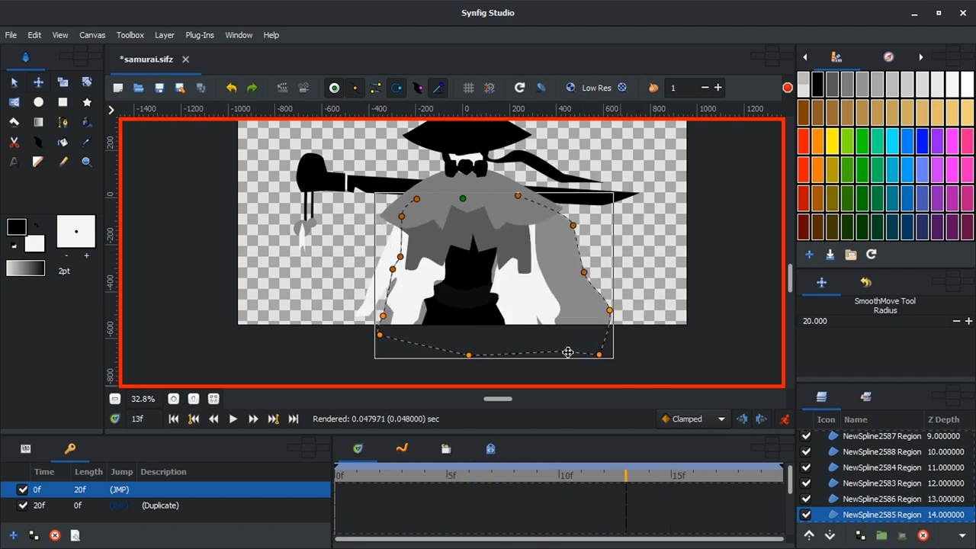
{"action": "left_click_drag", "start_coordinate": [592, 315], "coordinate": [647, 304]}
{"action": "left_click", "coordinate": [302, 89]}
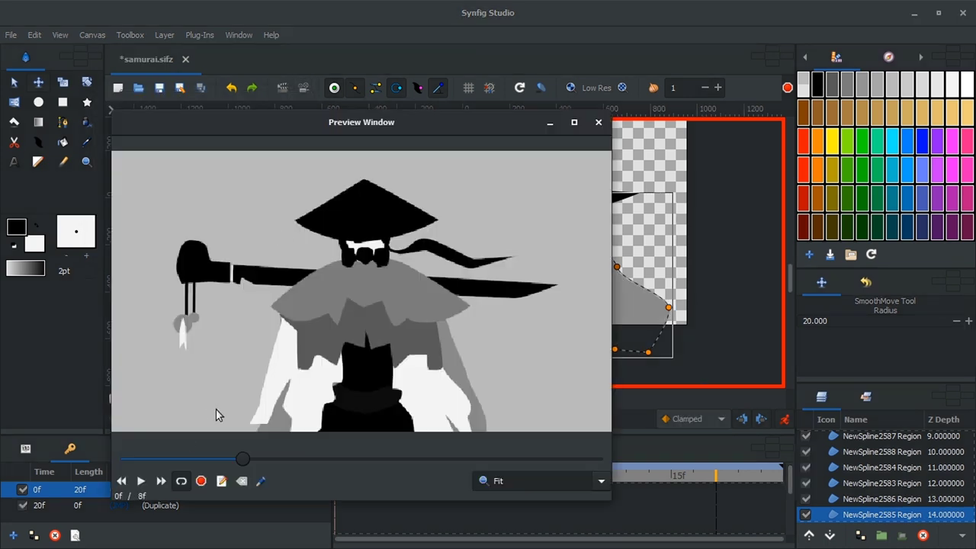
{"action": "left_click", "coordinate": [140, 483]}
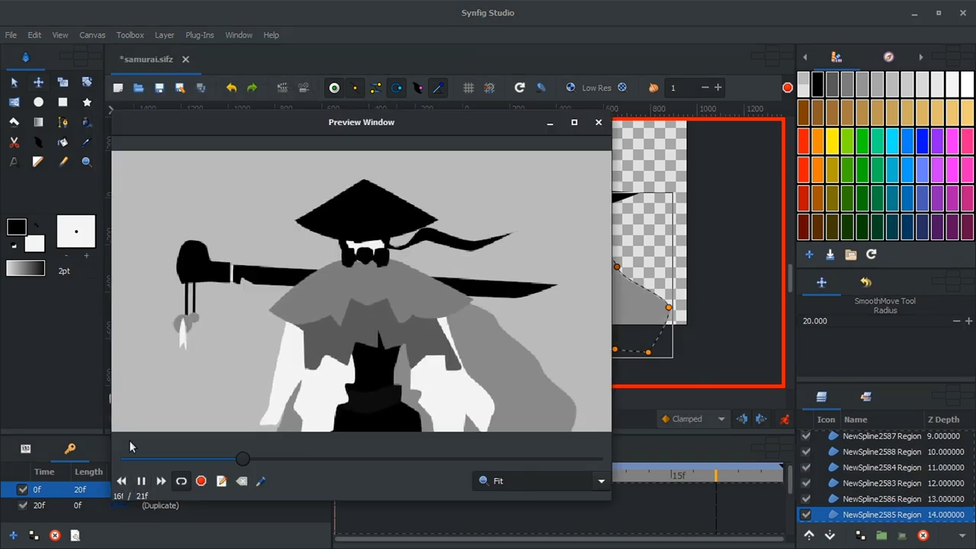
{"action": "left_click", "coordinate": [598, 122]}
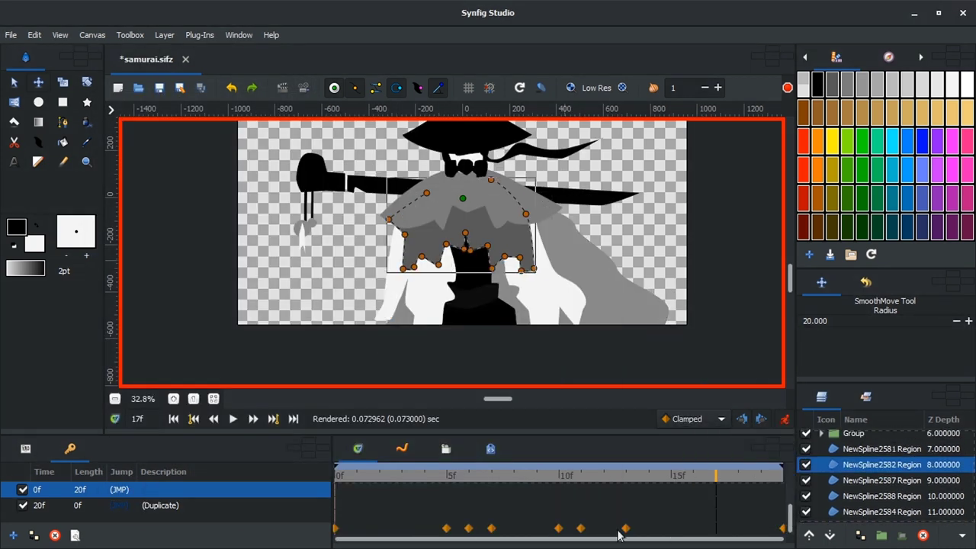
Remove the dark grey cape's waypoints at 6f, 7f, 11f and 13f and pose its hem at 15f.
{"action": "right_click", "coordinate": [491, 527]}
{"action": "left_click", "coordinate": [625, 532], "text": "alt"}
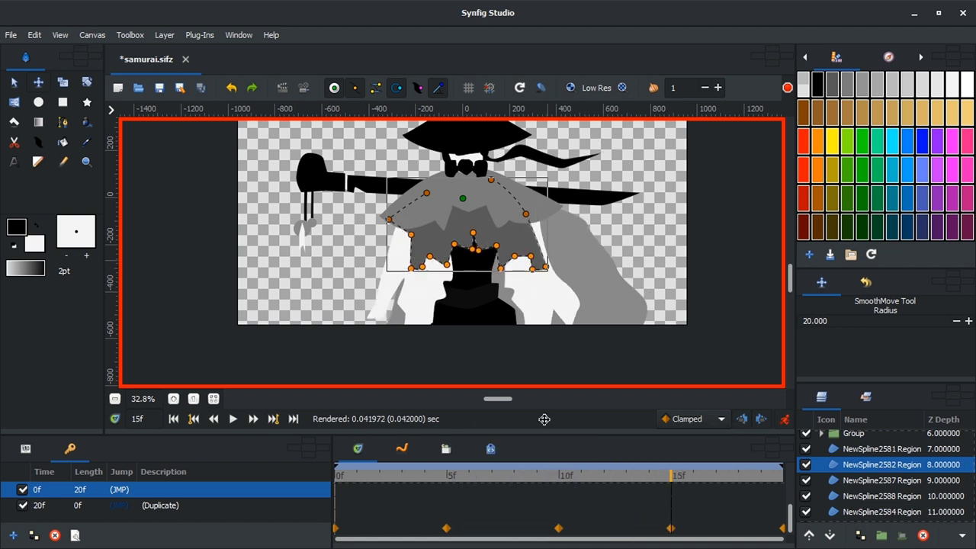
Try extra dark grey cape hem poses at 6f, 7f, 11f, 12f, 16f and 17f, and preview them.
{"action": "left_click", "coordinate": [491, 475]}
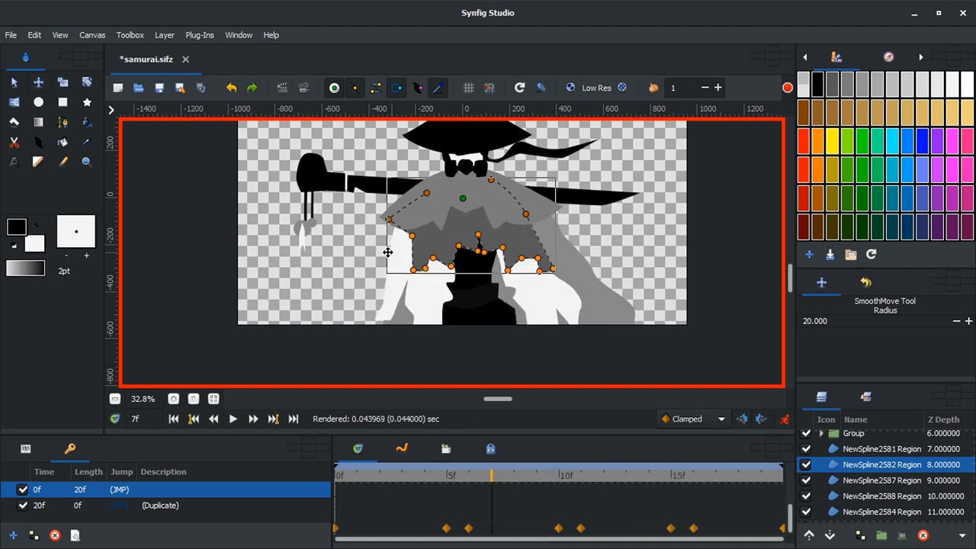
{"action": "left_click", "coordinate": [715, 475]}
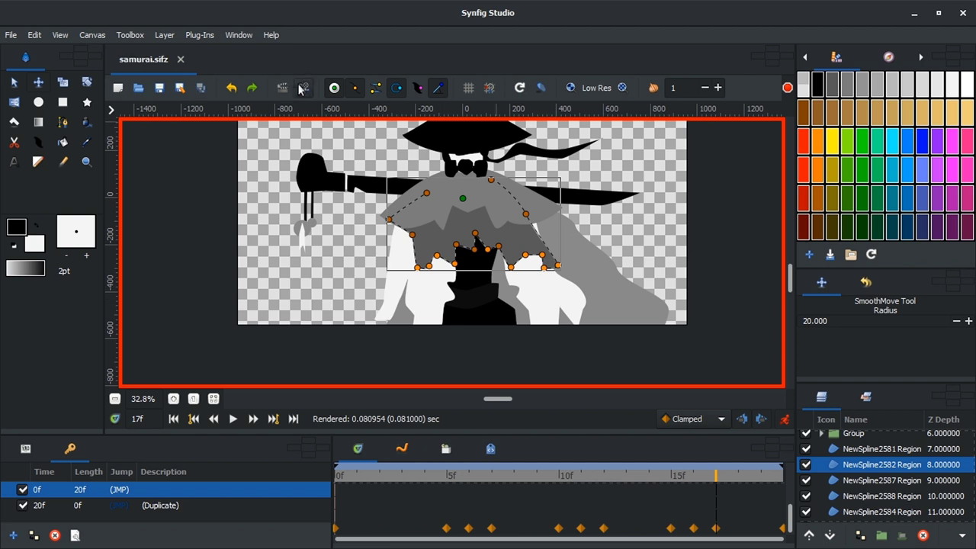
{"action": "left_click", "coordinate": [302, 88]}
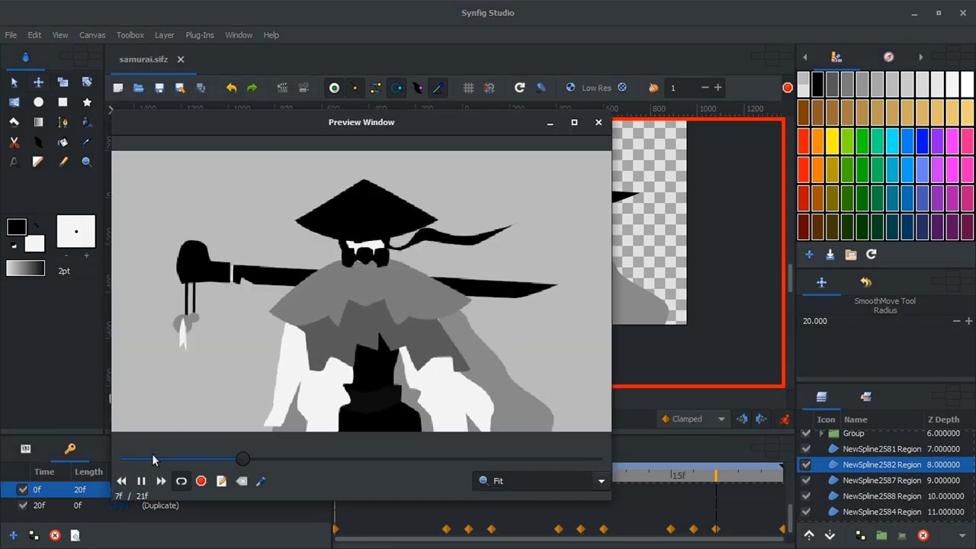
{"action": "left_click", "coordinate": [839, 466]}
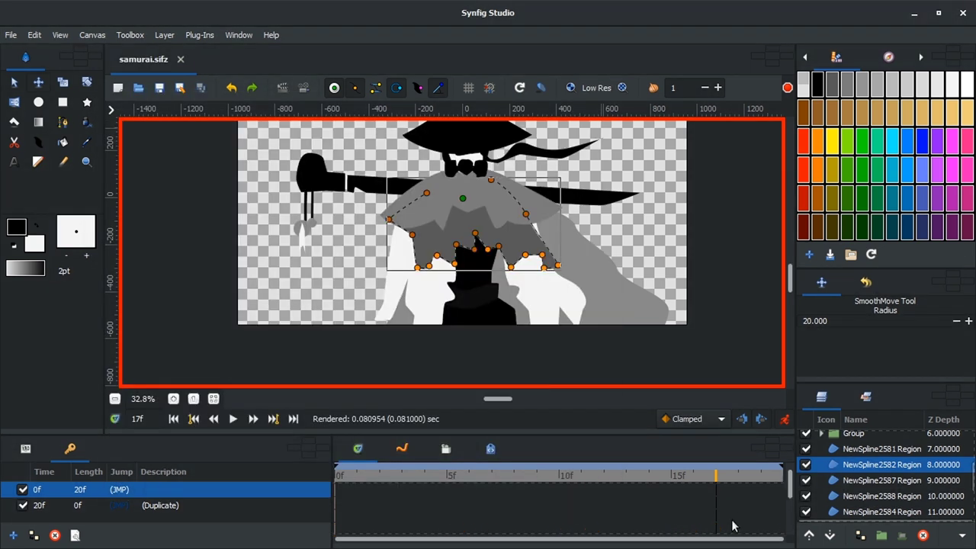
Remove the dark grey cape's extra waypoints at 6f, 7f, 11f, 12f, 16f and 17f, and preview the animation.
{"action": "right_click", "coordinate": [715, 528]}
{"action": "right_click", "coordinate": [606, 528]}
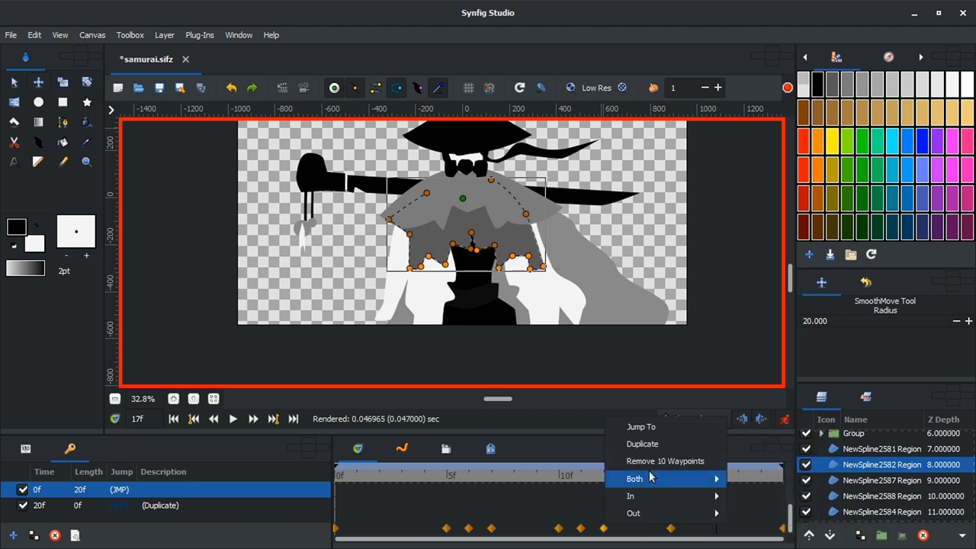
{"action": "left_click", "coordinate": [664, 462]}
{"action": "key", "text": "alt+Tab"}
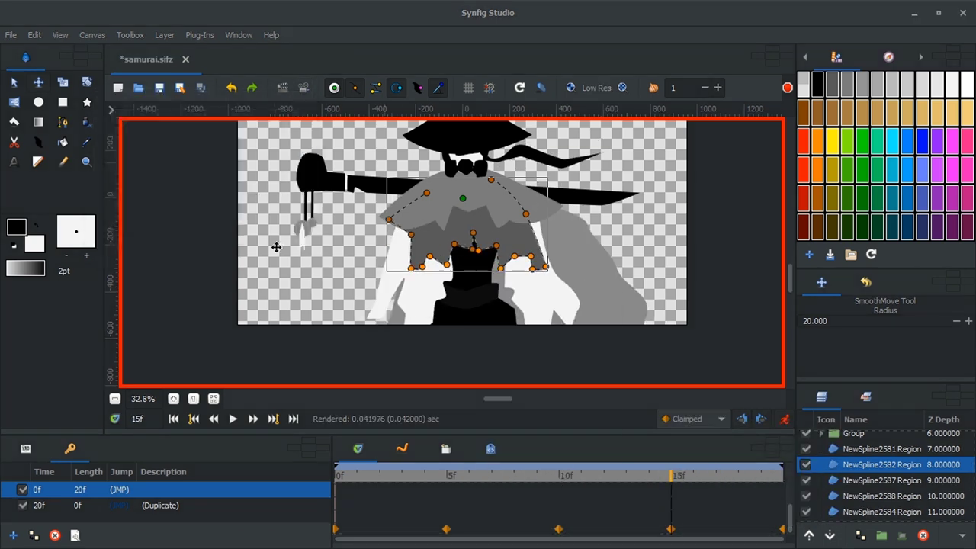
{"action": "left_click", "coordinate": [141, 481]}
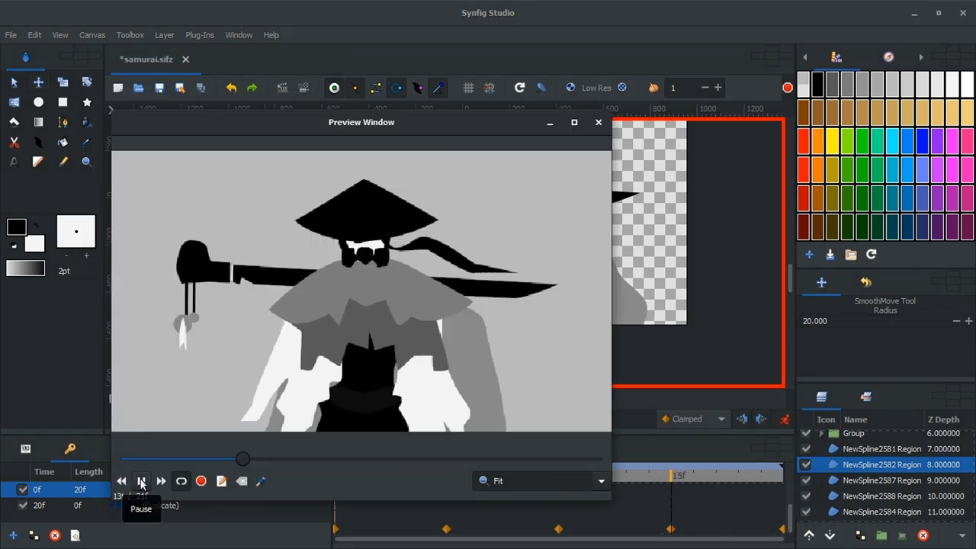
Preview the complete cape and cloak animation again.
{"action": "left_click", "coordinate": [597, 122]}
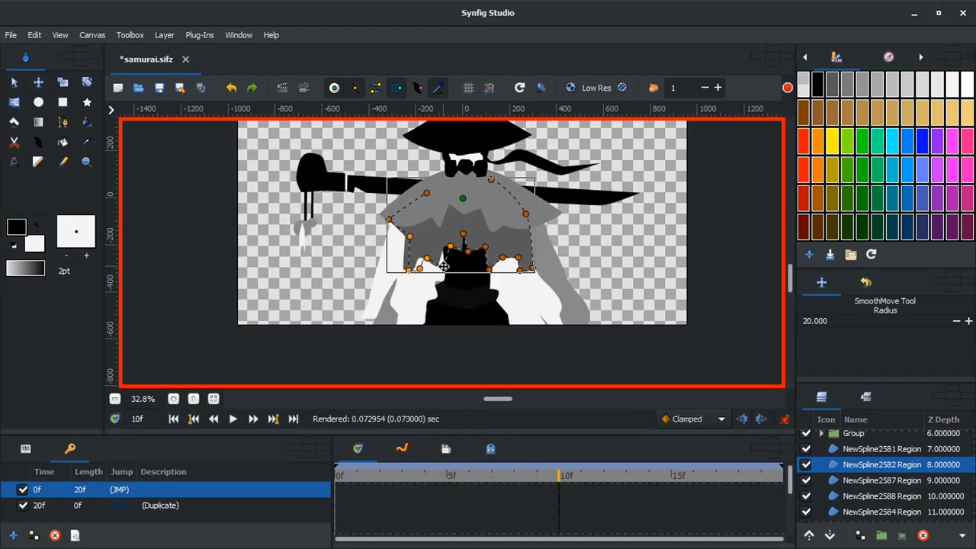
{"action": "left_click", "coordinate": [303, 88]}
{"action": "left_click", "coordinate": [281, 244]}
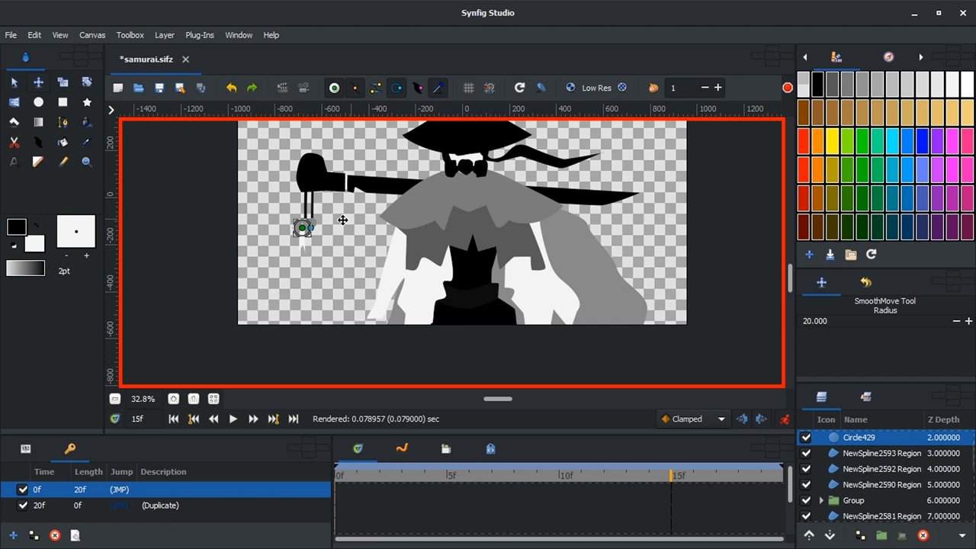
Animate the sword tassel's large bead, white tip and left cord swaying at 10f and 15f, and preview the result.
{"action": "scroll", "coordinate": [305, 221], "scroll_direction": "up", "scroll_amount": 4}
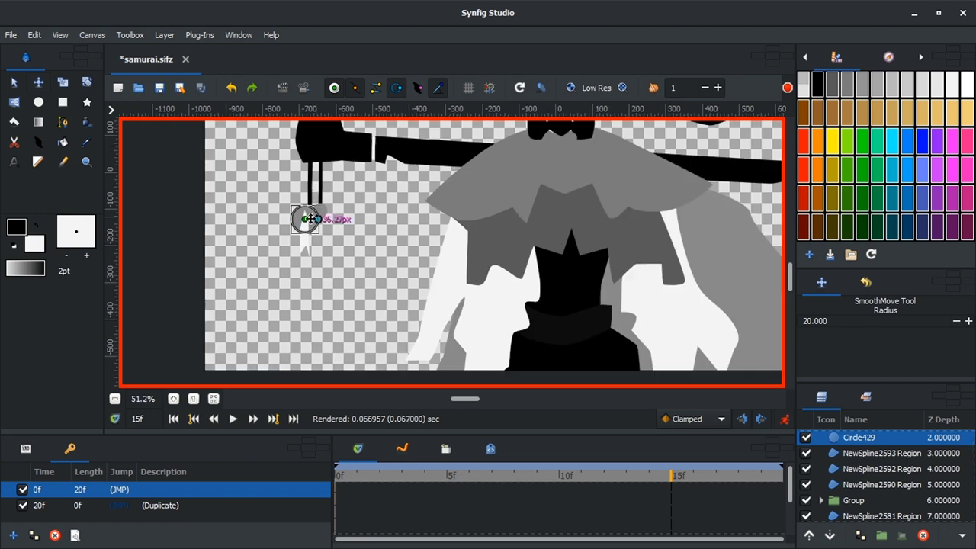
{"action": "mouse_move", "coordinate": [304, 209]}
{"action": "left_mouse_down"}
{"action": "mouse_move", "coordinate": [308, 245]}
{"action": "mouse_move", "coordinate": [297, 211]}
{"action": "left_mouse_up"}
{"action": "left_click", "coordinate": [560, 479]}
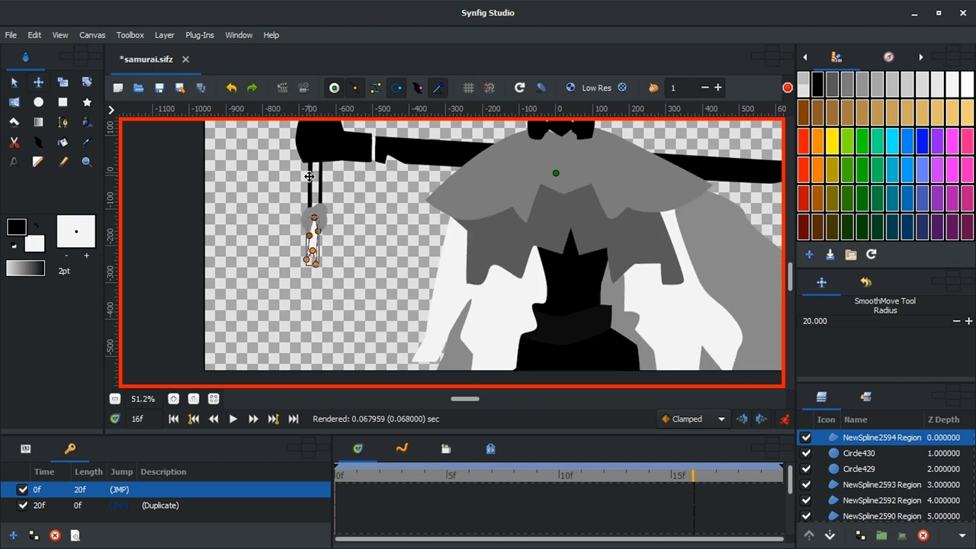
{"action": "left_click", "coordinate": [316, 222]}
{"action": "key", "text": "period"}
{"action": "key", "text": "period"}
{"action": "key", "text": "period"}
{"action": "key", "text": "period"}
{"action": "key", "text": "period"}
{"action": "left_click", "coordinate": [681, 476]}
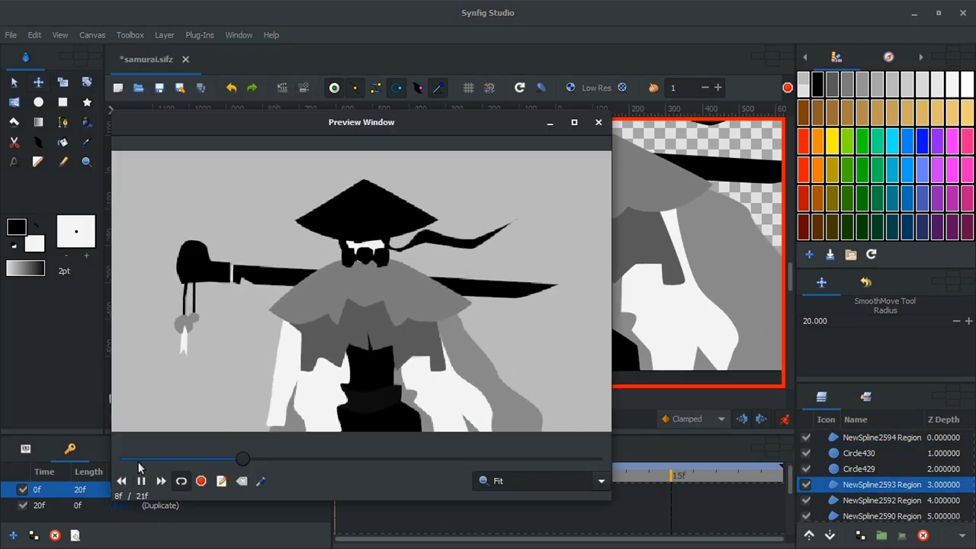
{"action": "left_click", "coordinate": [598, 122]}
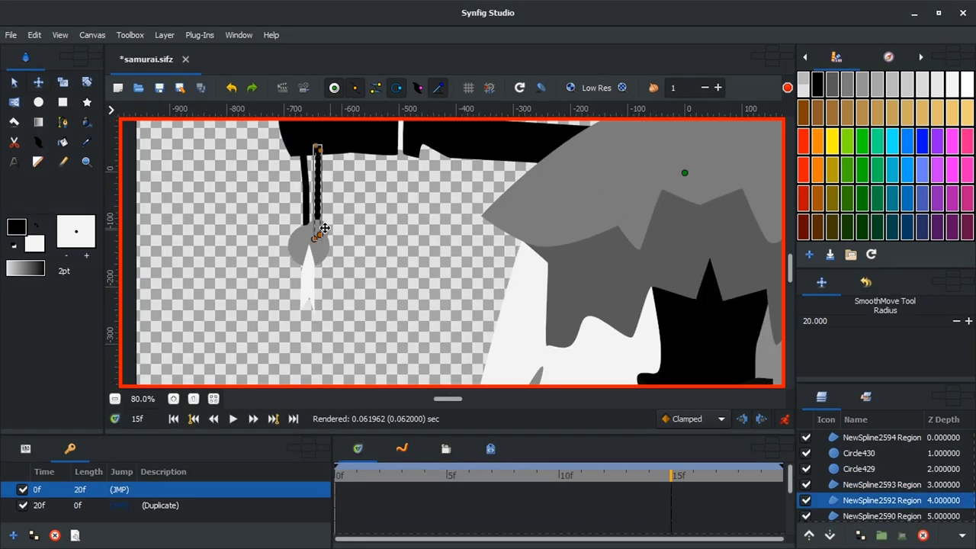
Animate the tassel's small bead and right cord together at 10f and 15f, and preview the swaying.
{"action": "left_click", "coordinate": [326, 231]}
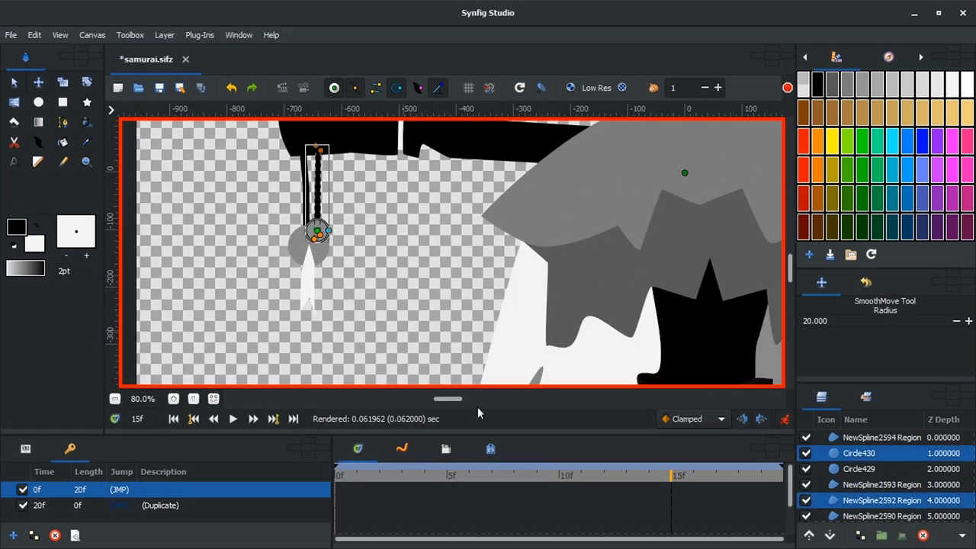
{"action": "left_click", "coordinate": [567, 486]}
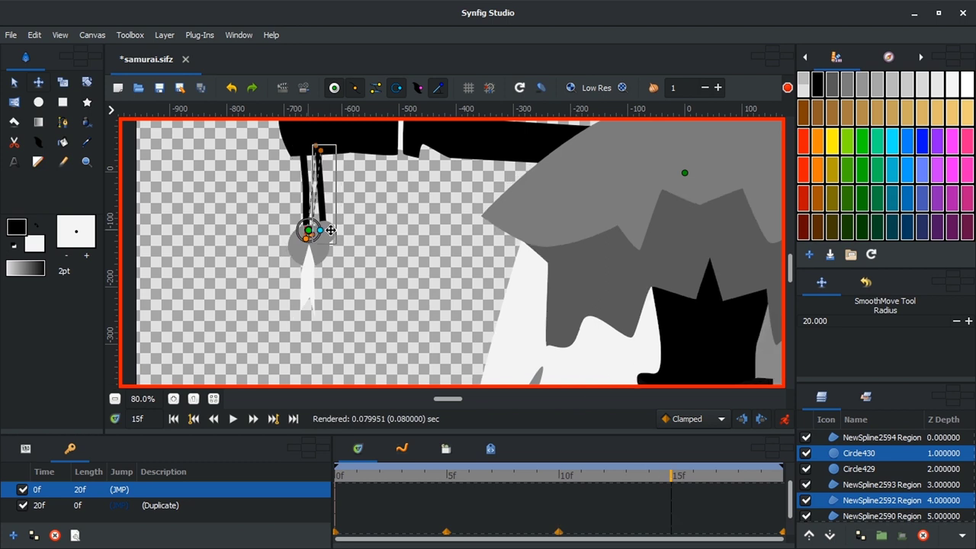
{"action": "left_click", "coordinate": [303, 88]}
{"action": "left_click", "coordinate": [279, 303]}
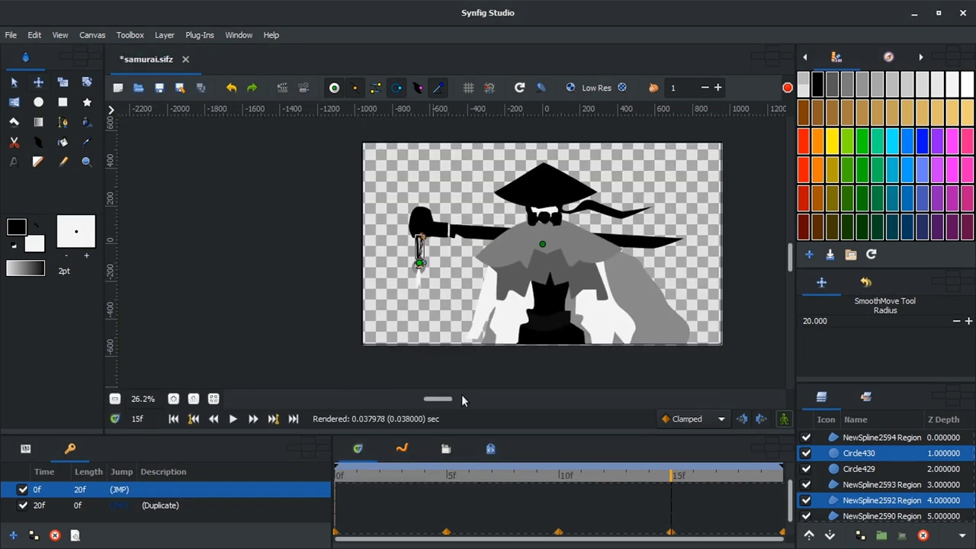
Group all the samurai's layers and add a Translate layer above the group.
{"action": "scroll", "coordinate": [885, 476], "scroll_direction": "down", "scroll_amount": 3}
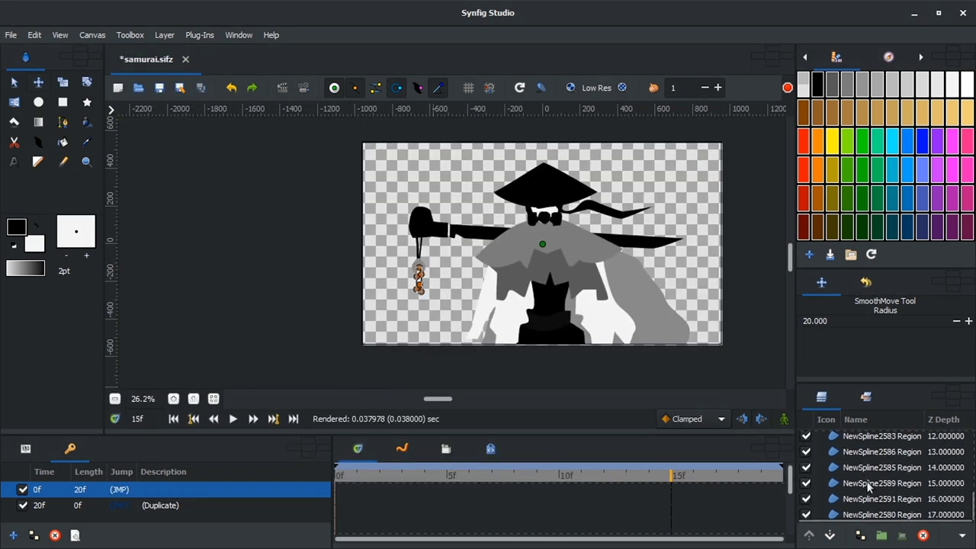
{"action": "key", "text": "ctrl+shift+a"}
{"action": "left_click", "coordinate": [881, 535]}
{"action": "right_click", "coordinate": [723, 143]}
{"action": "mouse_move", "coordinate": [785, 151]}
{"action": "mouse_move", "coordinate": [890, 311]}
{"action": "left_click", "coordinate": [808, 328]}
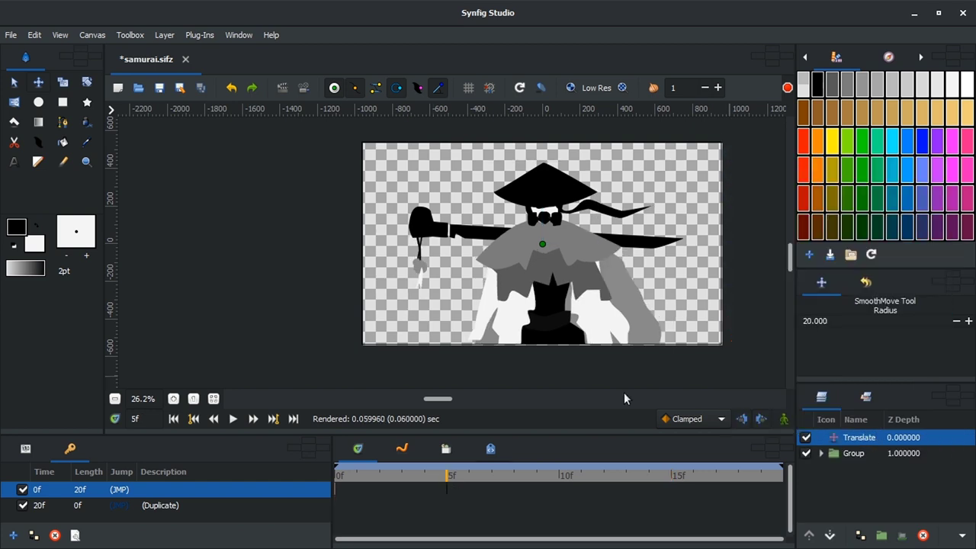
Raise the whole character slightly with the Translate layer at 5f, duplicate that waypoint to 10f and 15f, and preview the motion.
{"action": "left_click", "coordinate": [785, 419]}
{"action": "left_click", "coordinate": [446, 475]}
{"action": "left_click", "coordinate": [561, 474]}
{"action": "right_click", "coordinate": [446, 488]}
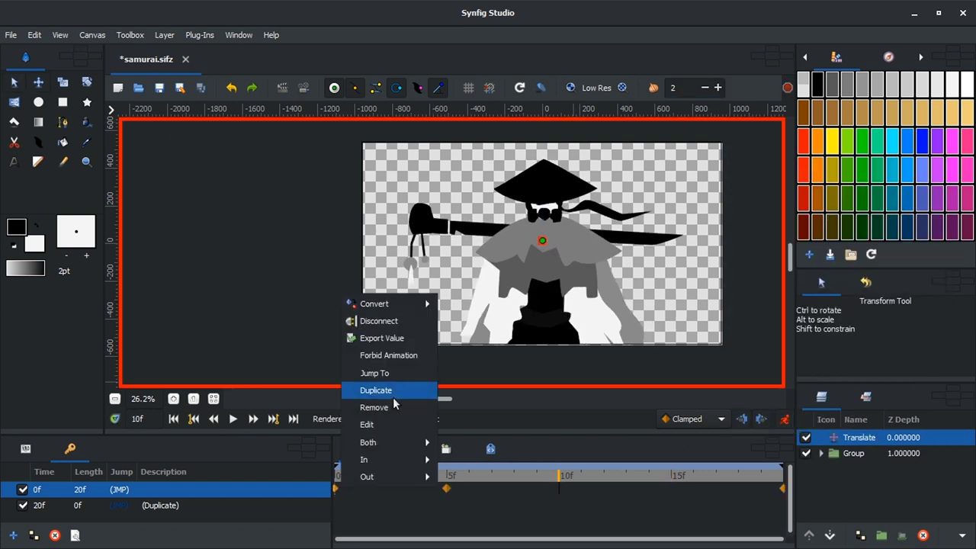
{"action": "left_click", "coordinate": [393, 392]}
{"action": "left_click", "coordinate": [671, 475]}
{"action": "right_click", "coordinate": [559, 488]}
{"action": "left_click", "coordinate": [503, 392]}
{"action": "left_click", "coordinate": [304, 88]}
{"action": "left_click", "coordinate": [281, 245]}
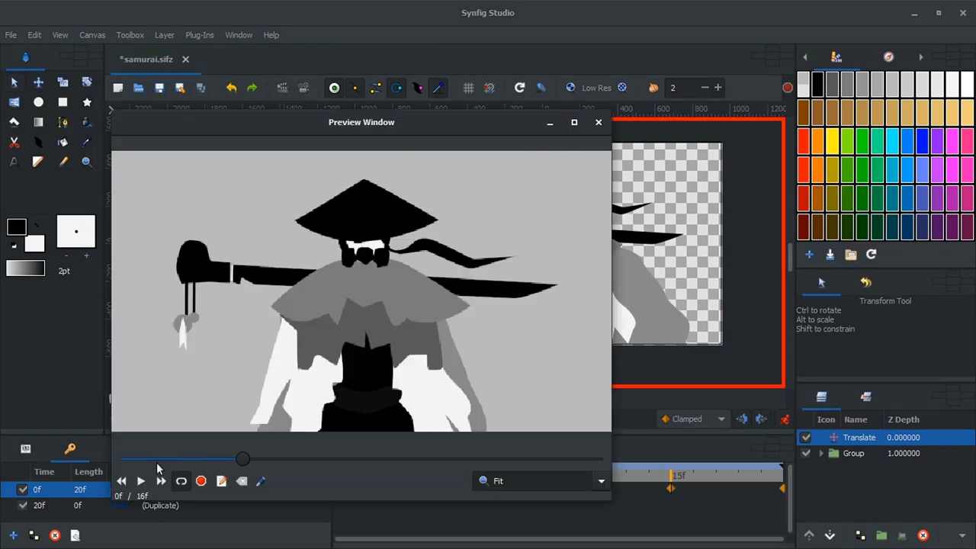
{"action": "left_click", "coordinate": [141, 480]}
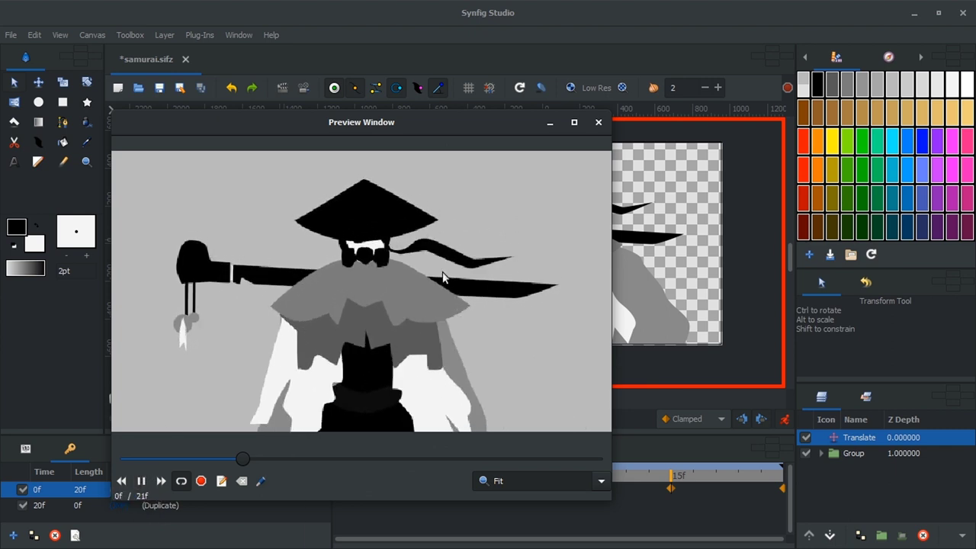
{"action": "left_click", "coordinate": [598, 122]}
Apply a Noise Distort layer to the grey shoulder cape inside the character group, and preview the effect.
{"action": "left_click", "coordinate": [853, 453]}
{"action": "left_click", "coordinate": [822, 453]}
{"action": "left_click", "coordinate": [867, 479]}
{"action": "right_click", "coordinate": [867, 479]}
{"action": "mouse_move", "coordinate": [763, 191]}
{"action": "mouse_move", "coordinate": [904, 209]}
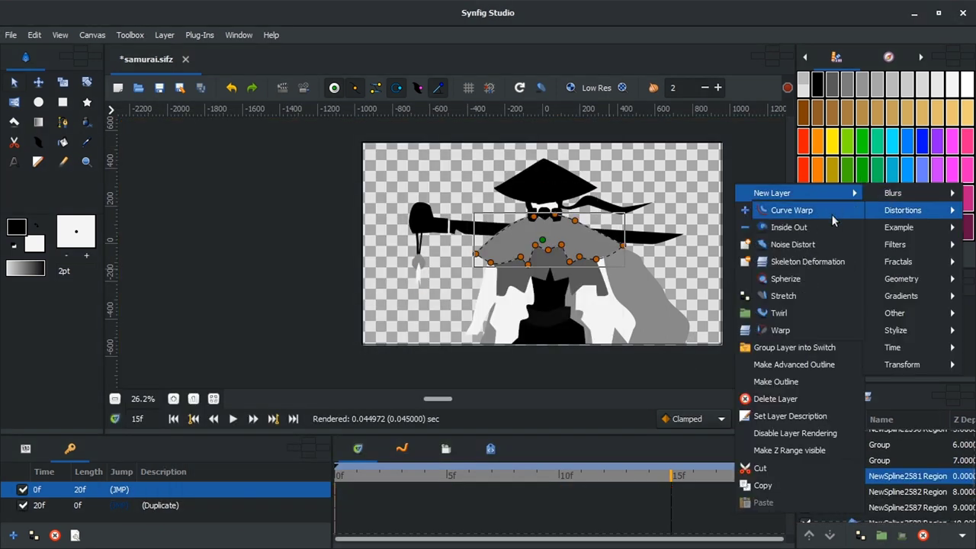
{"action": "left_click", "coordinate": [820, 244]}
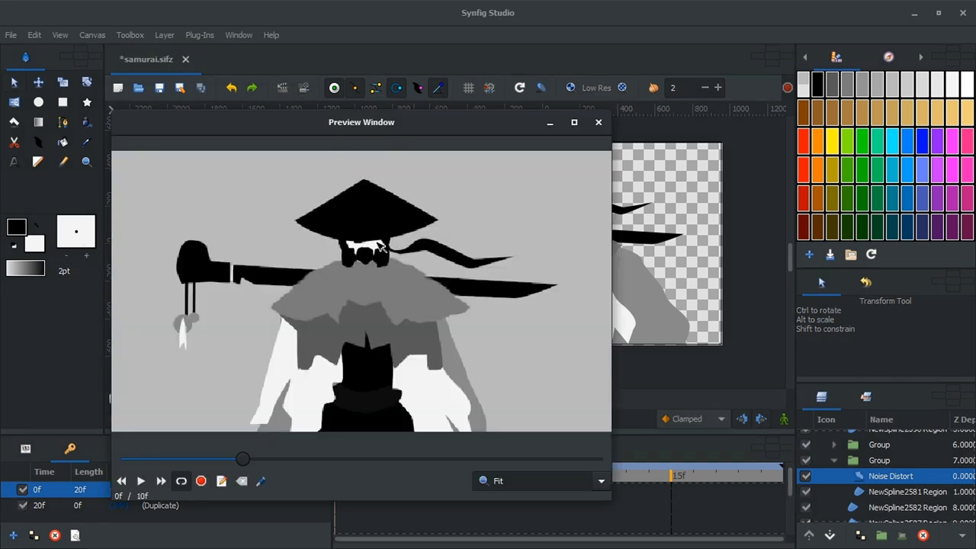
{"action": "left_click", "coordinate": [140, 480]}
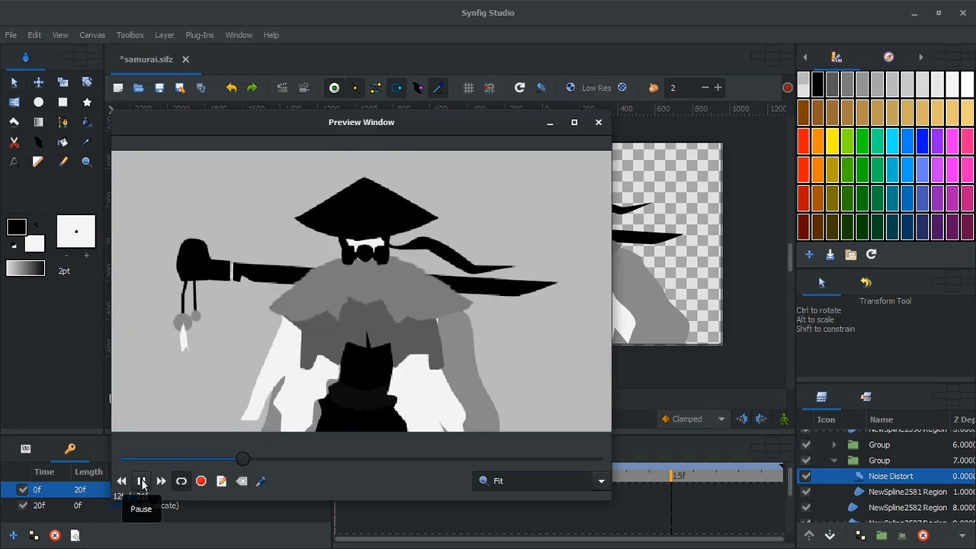
{"action": "left_click", "coordinate": [598, 122]}
Group the Translate layer with the character group, and place a white background rectangle covering the canvas behind it.
{"action": "scroll", "coordinate": [808, 430], "scroll_direction": "up", "scroll_amount": 5}
{"action": "left_click", "coordinate": [821, 453]}
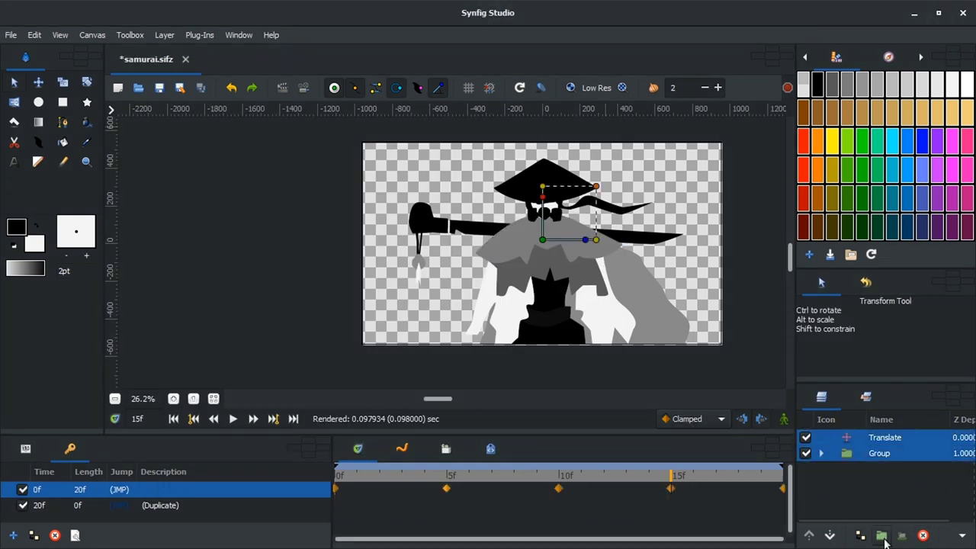
{"action": "key", "text": "r"}
{"action": "left_click_drag", "start_coordinate": [342, 132], "coordinate": [739, 372]}
{"action": "key", "text": "Page_Down"}
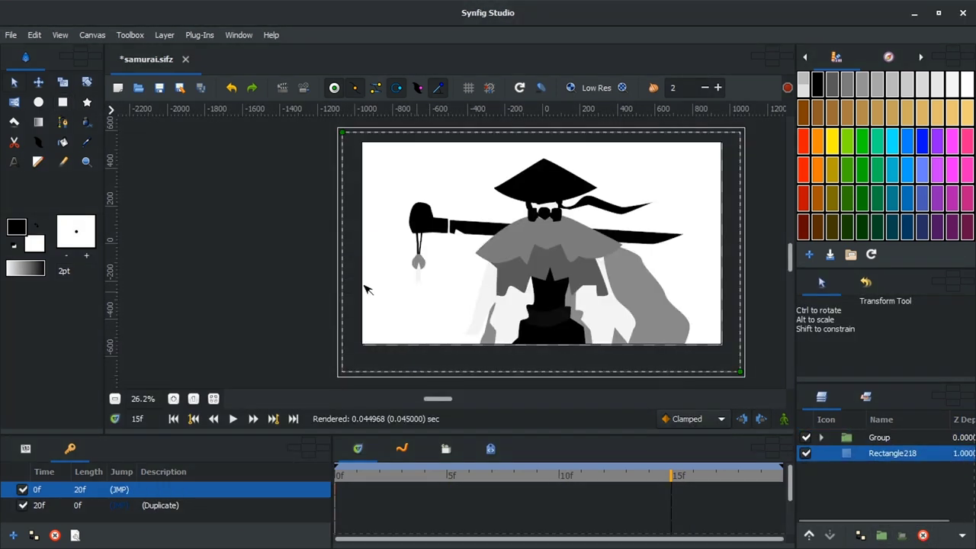
Try deleting the character's Translate layer, and undo the deletion.
{"action": "key", "text": "ctrl+v"}
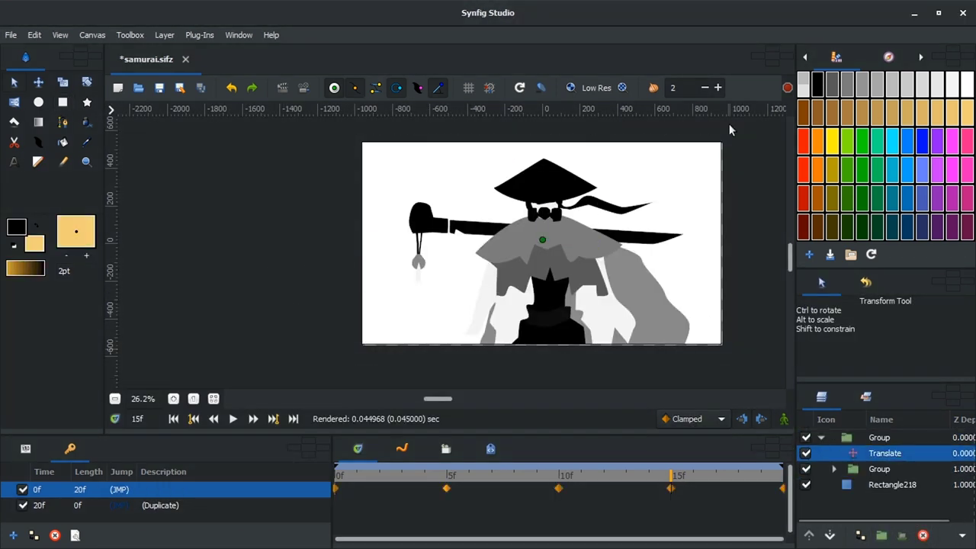
{"action": "key", "text": "Delete"}
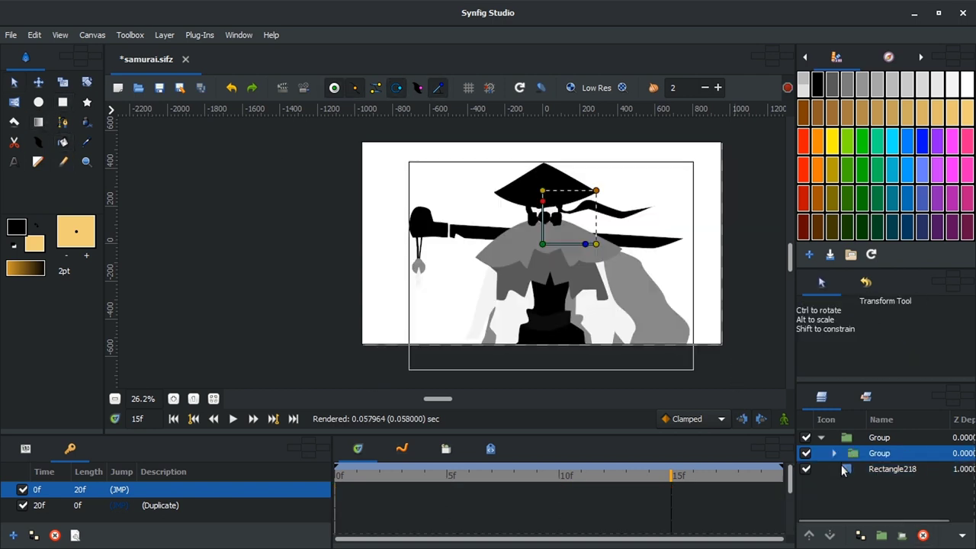
{"action": "key", "text": "ctrl+z"}
Cover the character with a light orange rectangle inside its group, without an outline, using Overlay blending and an amount of 0.3.
{"action": "left_click", "coordinate": [922, 535]}
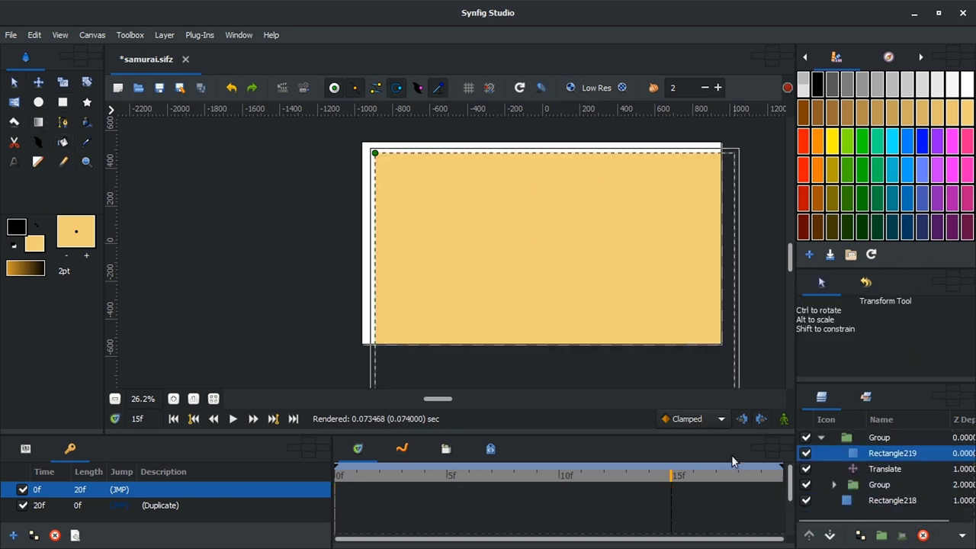
{"action": "left_click", "coordinate": [25, 448]}
{"action": "double_click", "coordinate": [183, 513]}
{"action": "left_click", "coordinate": [183, 514]}
{"action": "left_click", "coordinate": [170, 494]}
{"action": "triple_click", "coordinate": [161, 495]}
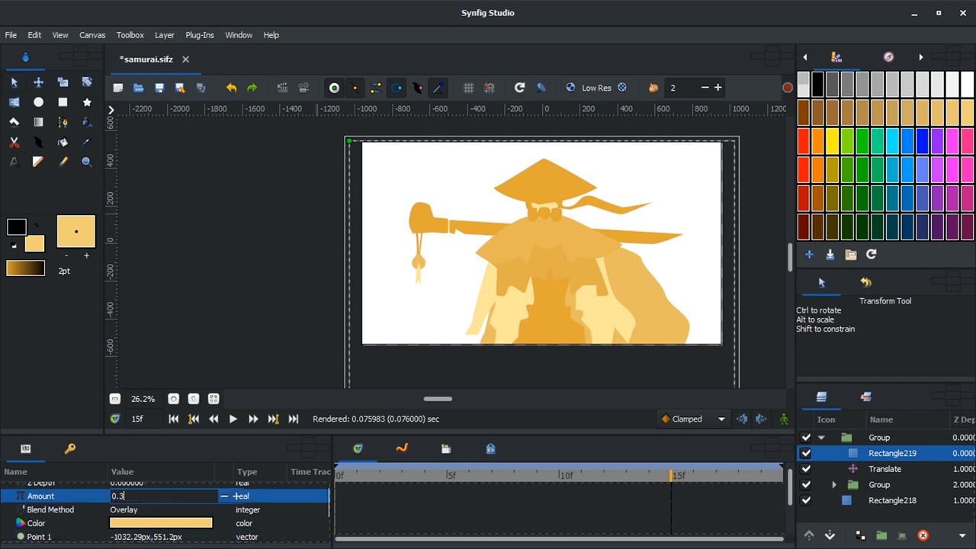
{"action": "type", "text": "0.5"}
{"action": "key", "text": "Return"}
{"action": "left_click", "coordinate": [242, 275]}
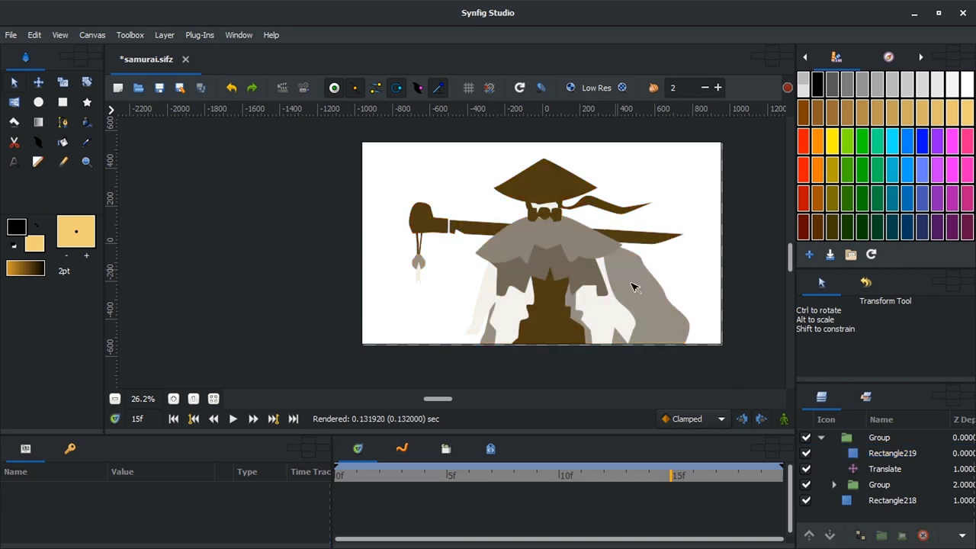
Set the overlay rectangle's colour to black and its amount to 0.1, and preview the animation.
{"action": "left_click", "coordinate": [882, 453]}
{"action": "left_click", "coordinate": [938, 175]}
{"action": "key", "text": "alt+e"}
{"action": "left_click", "coordinate": [674, 236]}
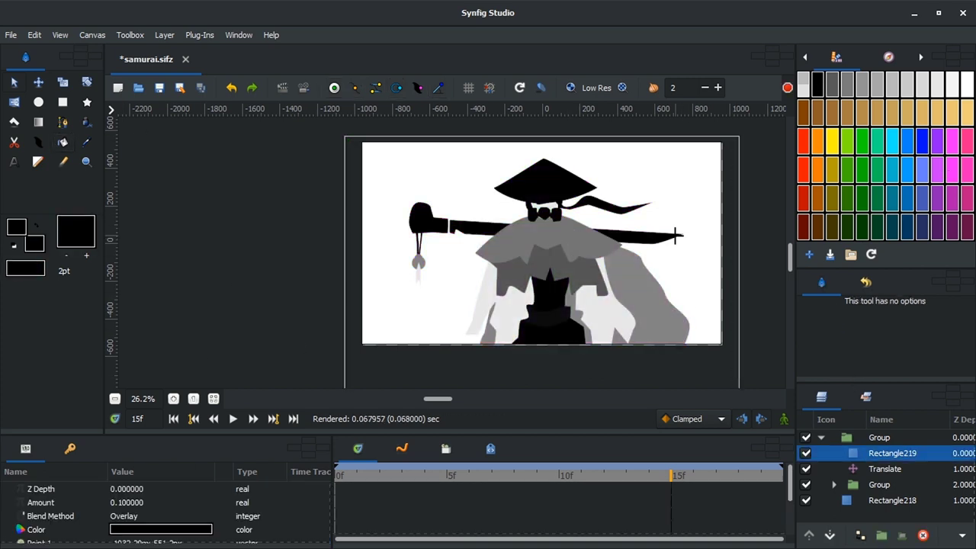
{"action": "left_click", "coordinate": [303, 87]}
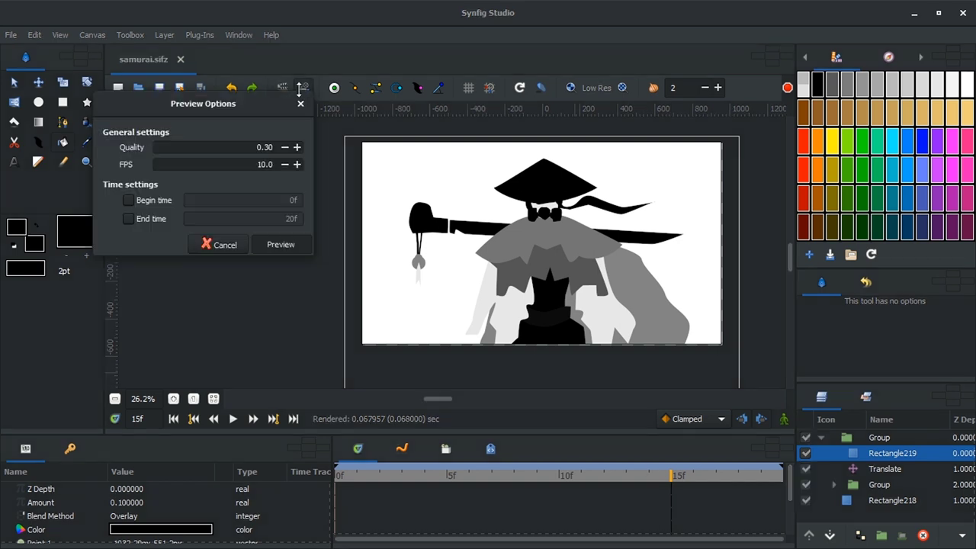
{"action": "left_click", "coordinate": [279, 243]}
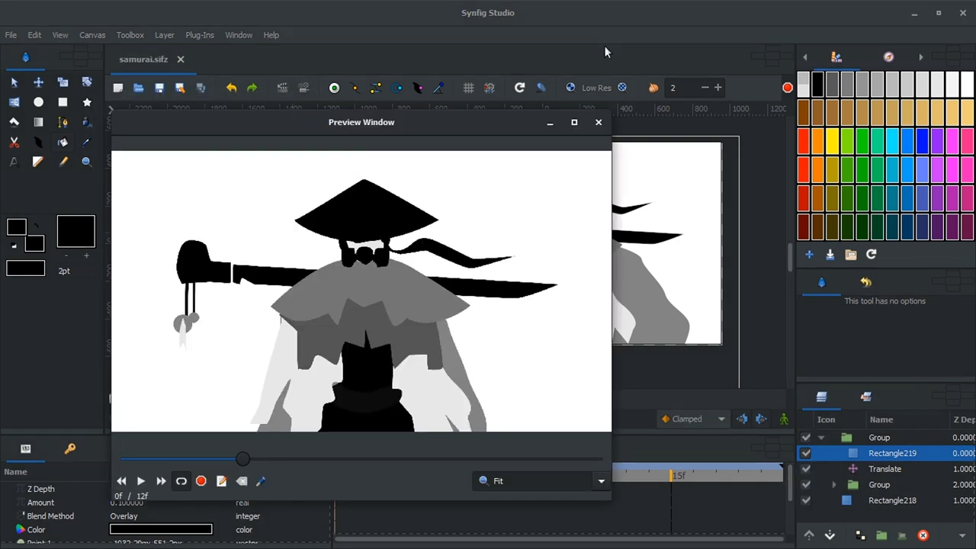
{"action": "key", "text": "space"}
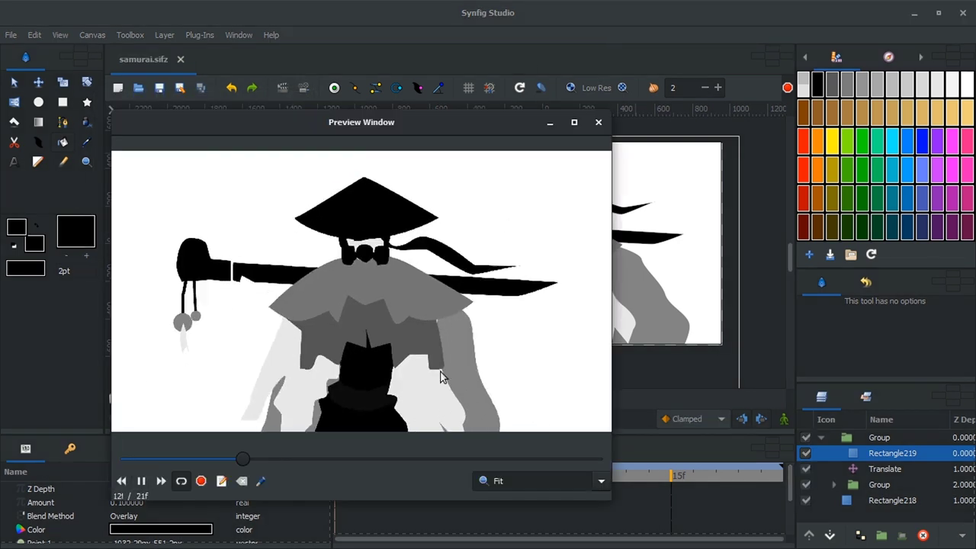
{"action": "left_click", "coordinate": [54, 124]}
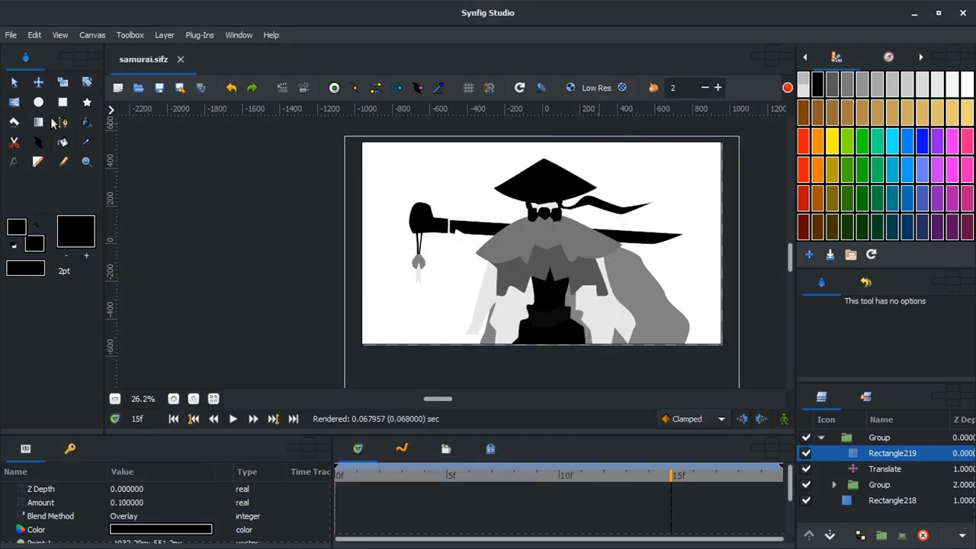
Try a dark grey ground rectangle across the bottom of the canvas behind the character, and delete it with its outline.
{"action": "left_click", "coordinate": [845, 500]}
{"action": "left_click_drag", "start_coordinate": [351, 312], "coordinate": [744, 380]}
{"action": "key", "text": "alt+a"}
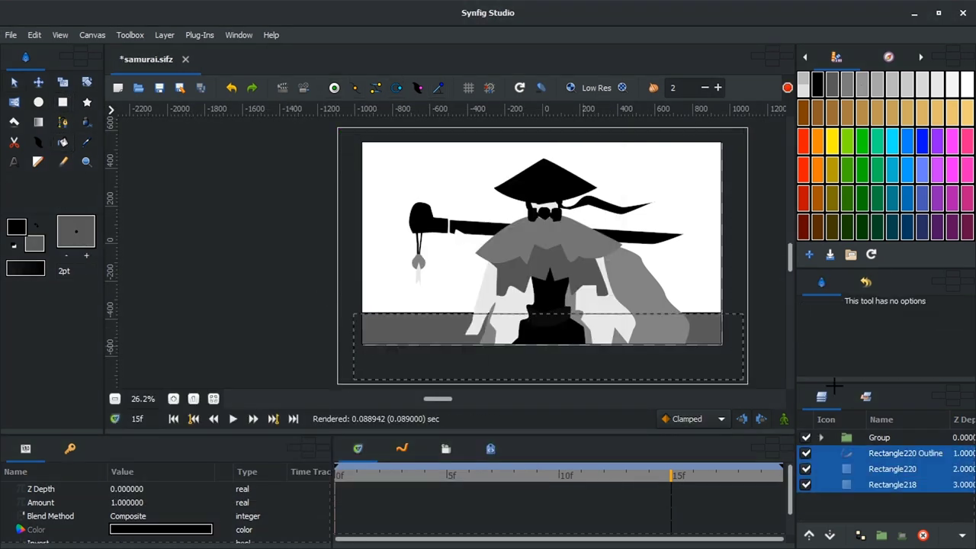
{"action": "left_click", "coordinate": [853, 455]}
{"action": "left_click", "coordinate": [922, 535]}
{"action": "left_click", "coordinate": [892, 453]}
{"action": "left_click", "coordinate": [923, 536]}
Save the samurai file and play the finished animation in an enlarged preview.
{"action": "left_click", "coordinate": [11, 34]}
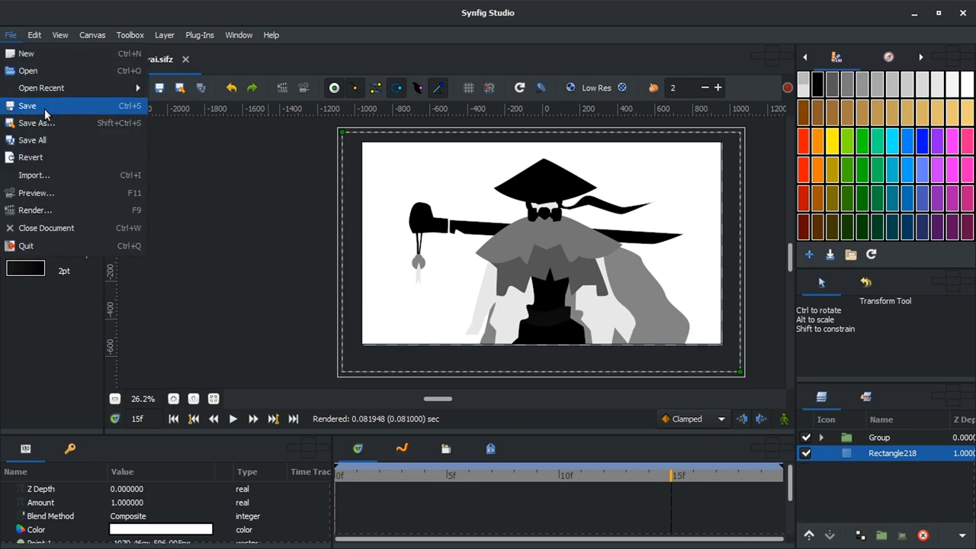
{"action": "left_click", "coordinate": [31, 104]}
{"action": "left_click", "coordinate": [304, 88]}
{"action": "key", "text": "Return"}
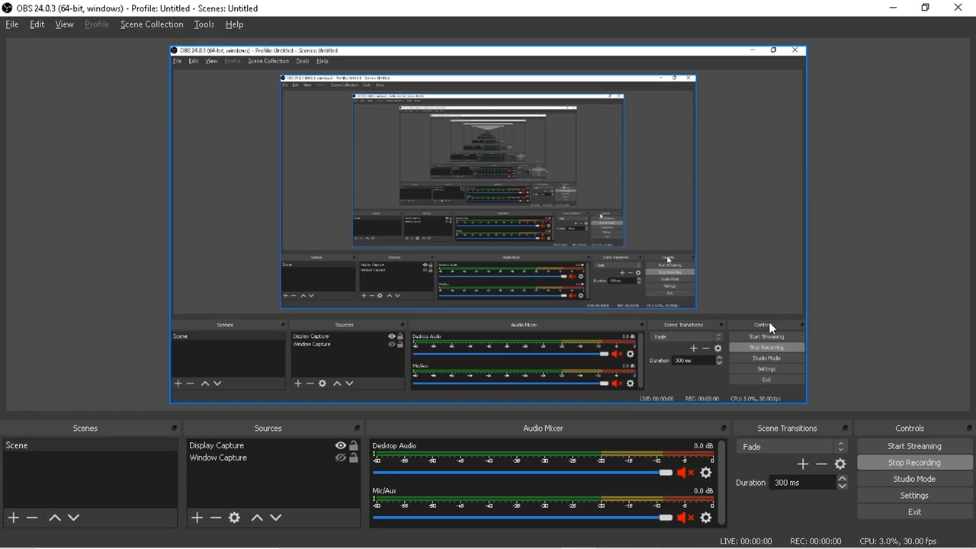
{"action": "key", "text": "alt+Tab"}
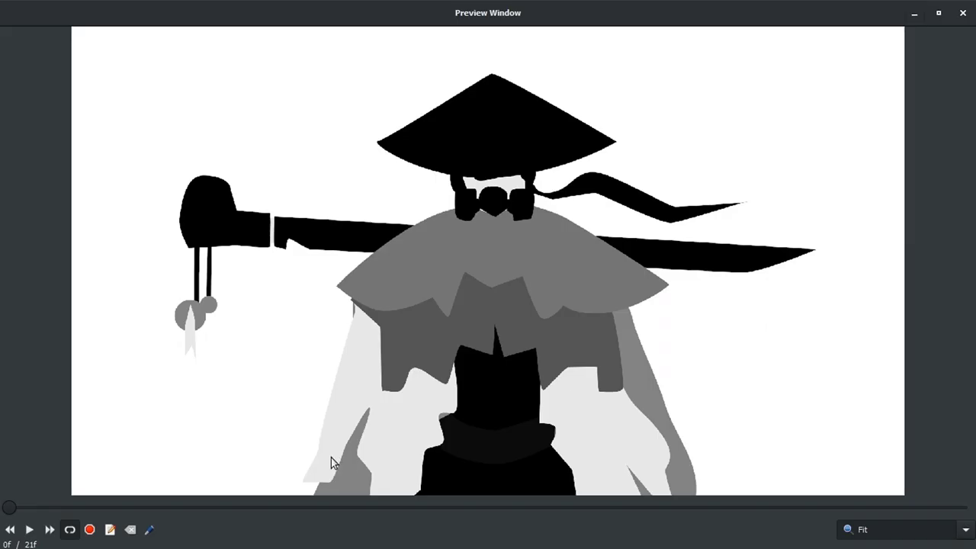
{"action": "left_click", "coordinate": [30, 530]}
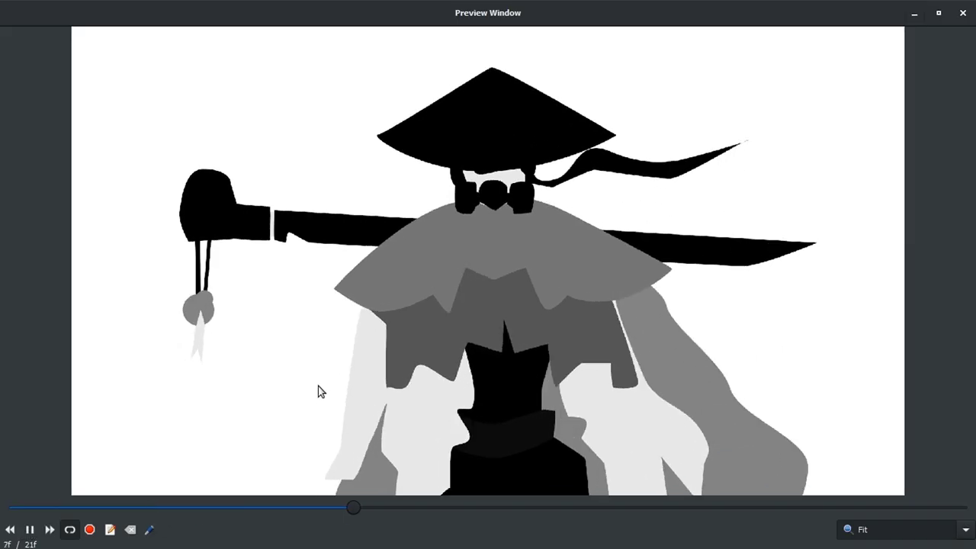